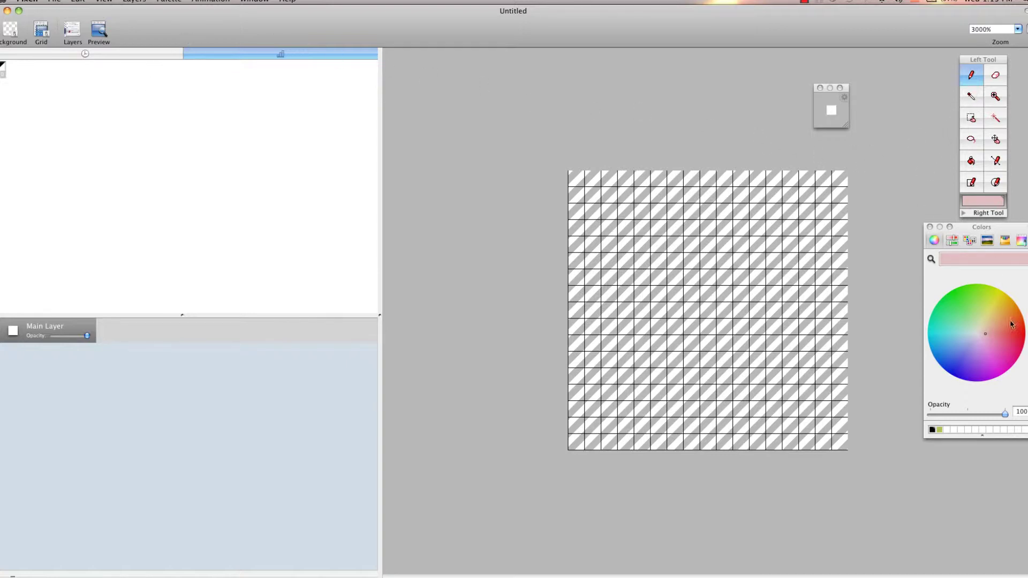
- Draw the pencil's outline in black with an L-shaped lower-left corner, a rounded upper-right end and two diagonal sides
left_click_drag(1027, 286, 1027, 381)
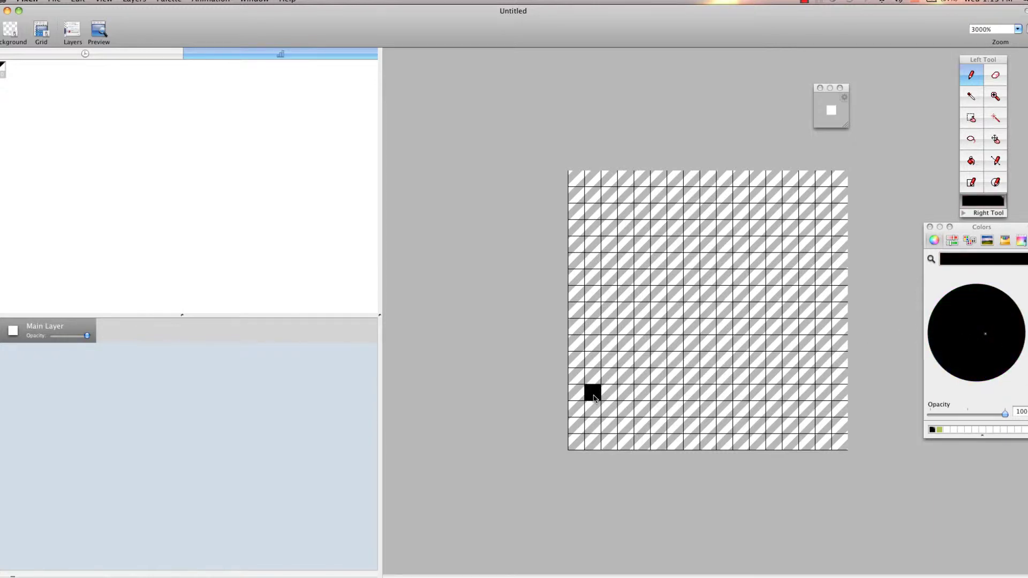
mouse_move(577, 447)
left_mouse_down()
mouse_move(573, 336)
mouse_move(595, 444)
mouse_move(687, 445)
left_mouse_up()
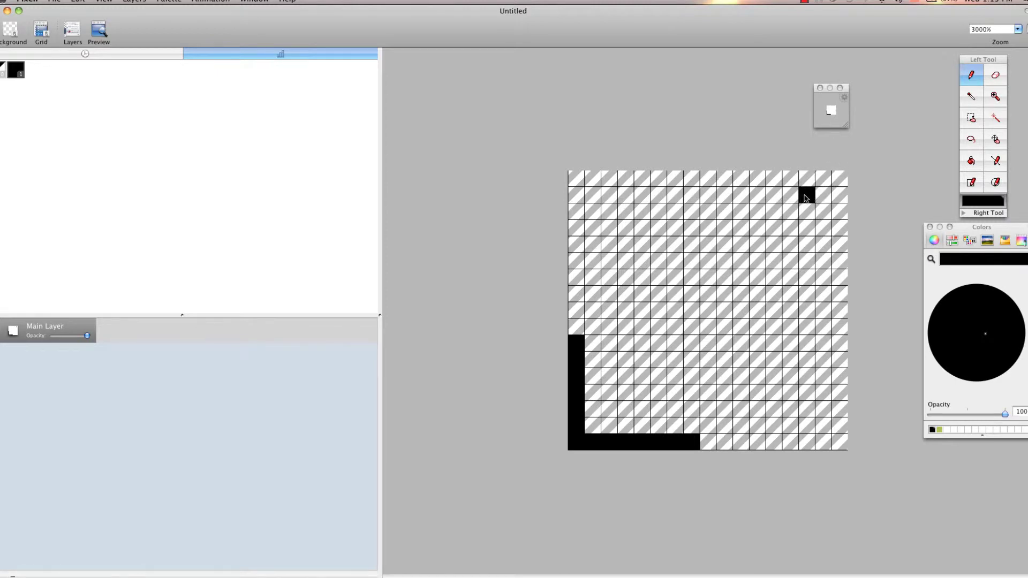
left_click_drag(804, 198, 819, 212)
left_click_drag(787, 182, 759, 182)
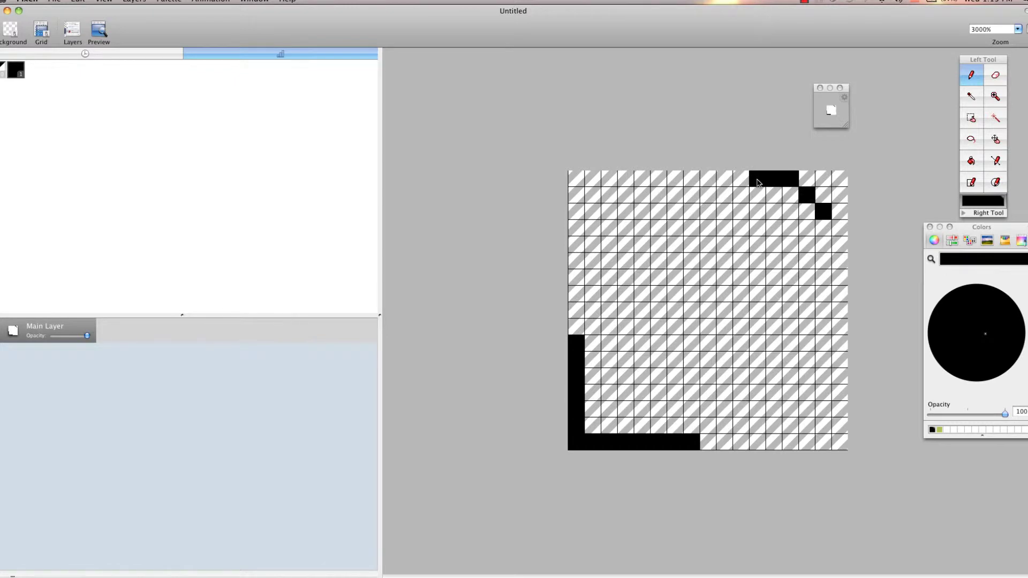
left_click_drag(753, 184, 724, 182)
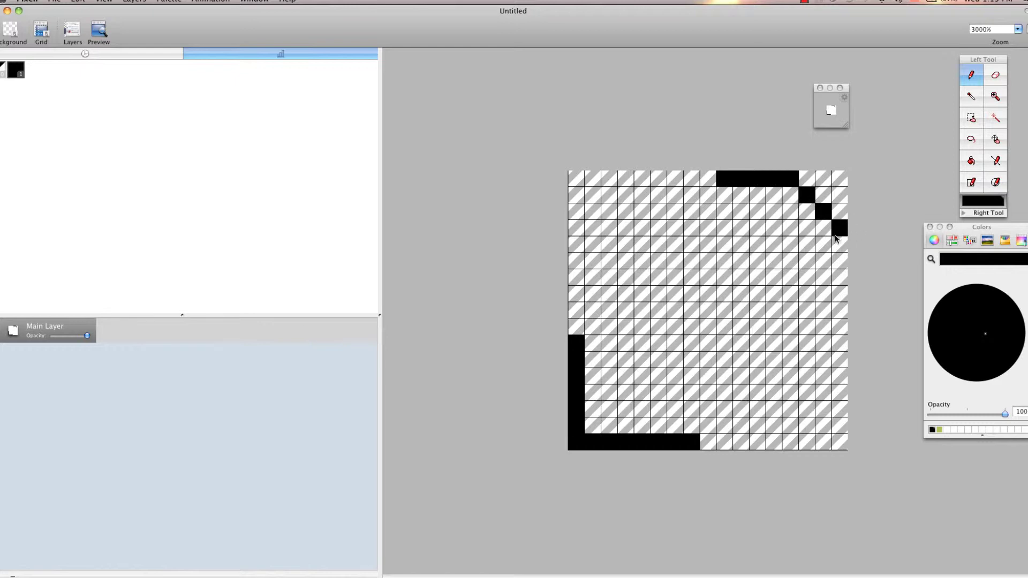
left_click_drag(839, 229, 840, 291)
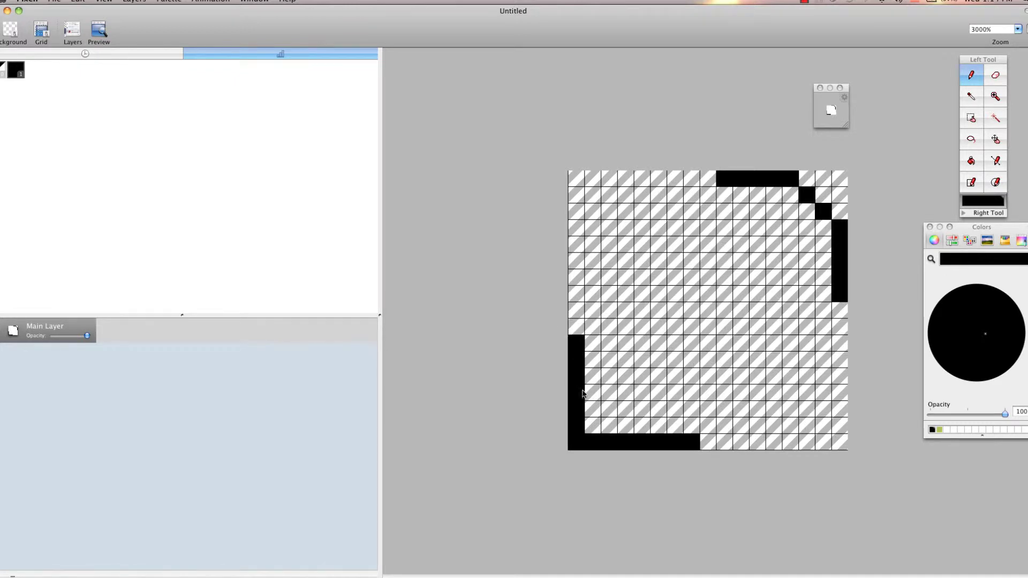
left_click_drag(710, 197, 583, 324)
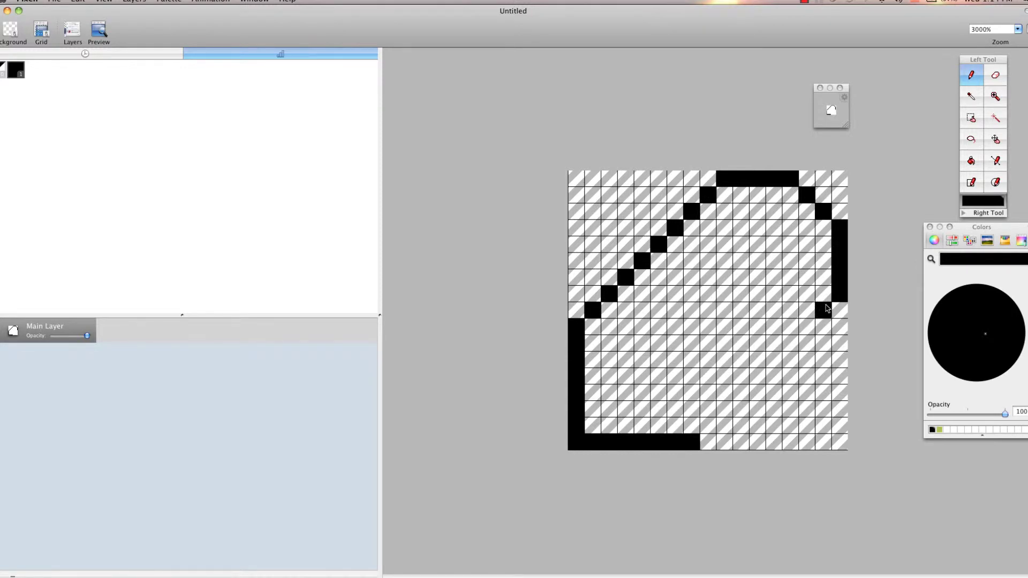
left_click_drag(823, 311, 703, 432)
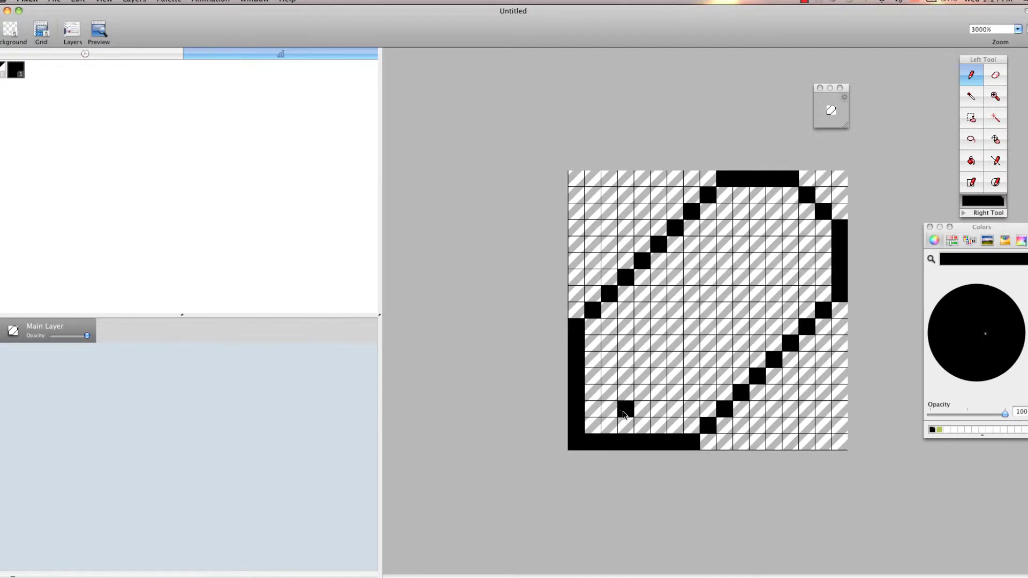
- Fill the lower-left corner inside the outline with black pixels to form the pencil's lead tip
mouse_move(592, 396)
left_mouse_down()
mouse_move(621, 412)
mouse_move(622, 426)
mouse_move(593, 425)
left_mouse_up()
left_click(592, 408)
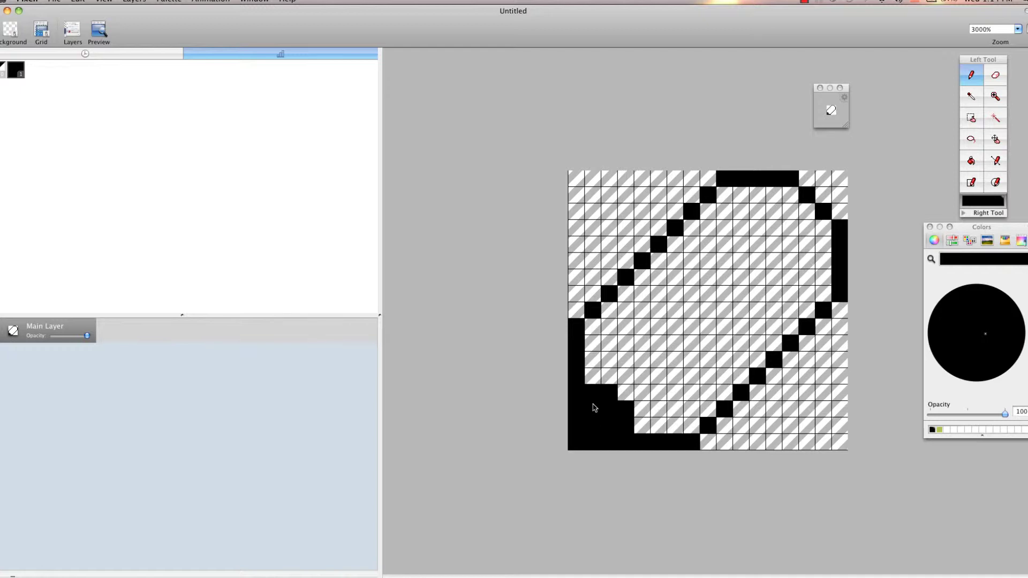
left_click(592, 378)
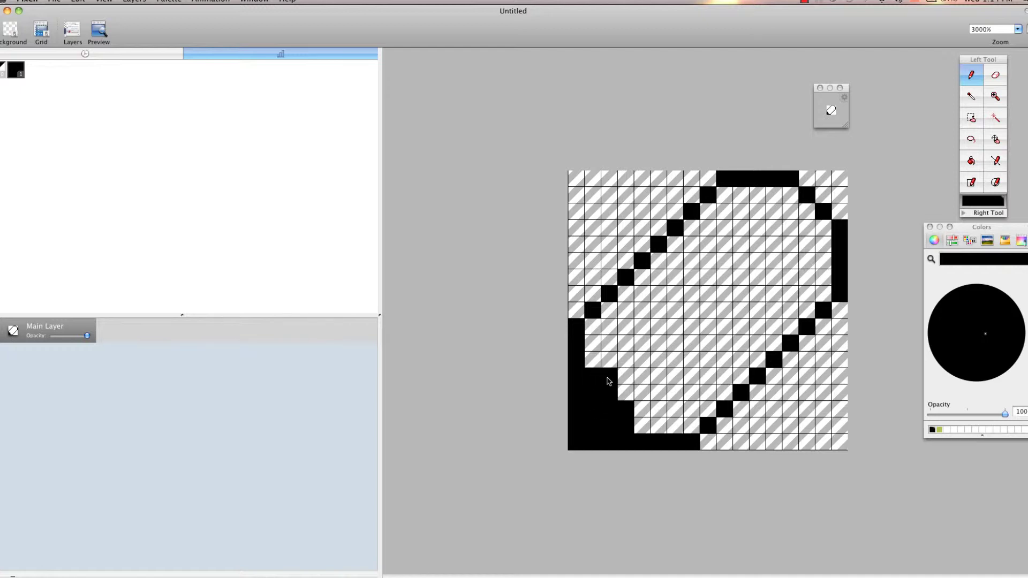
left_click(624, 394)
left_click_drag(641, 411, 640, 423)
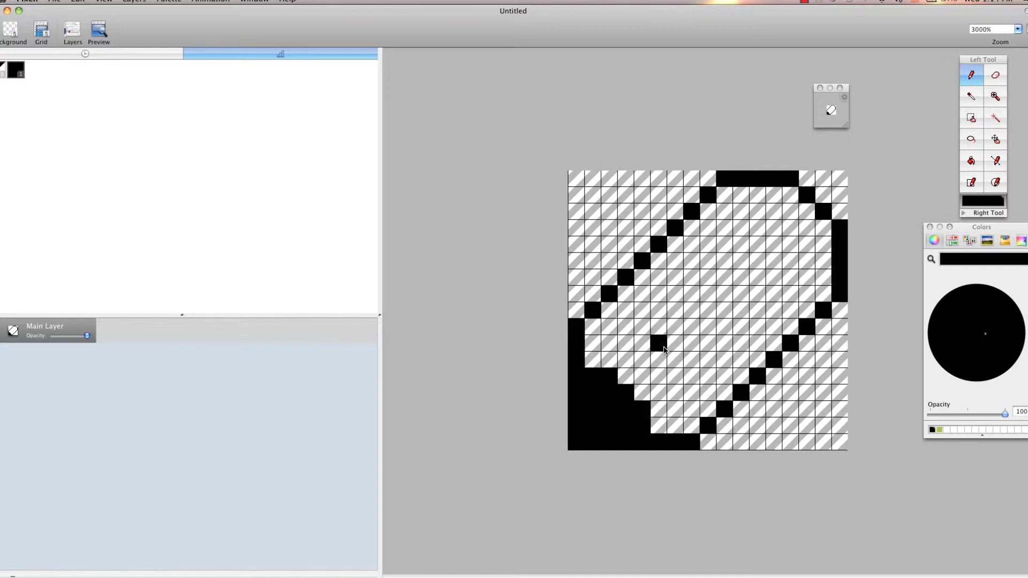
- Erase the outer diagonal pixels of the black lead tip to make it smaller with a stepped edge
right_click(612, 375)
right_click(625, 393)
right_click(642, 407)
right_click(649, 419)
left_click(645, 420)
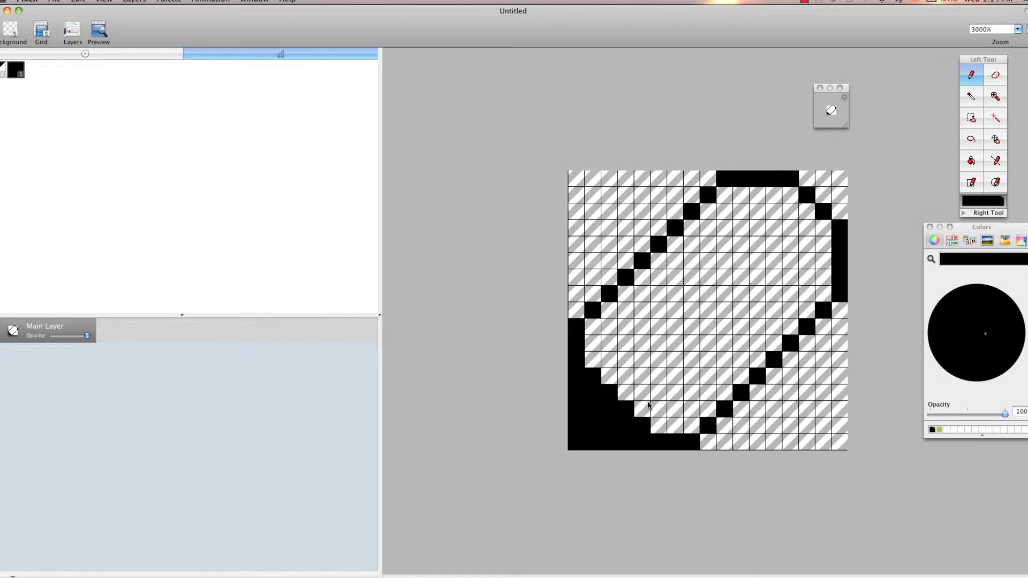
right_click(642, 424)
left_click(642, 423)
right_click(629, 408)
right_click(593, 376)
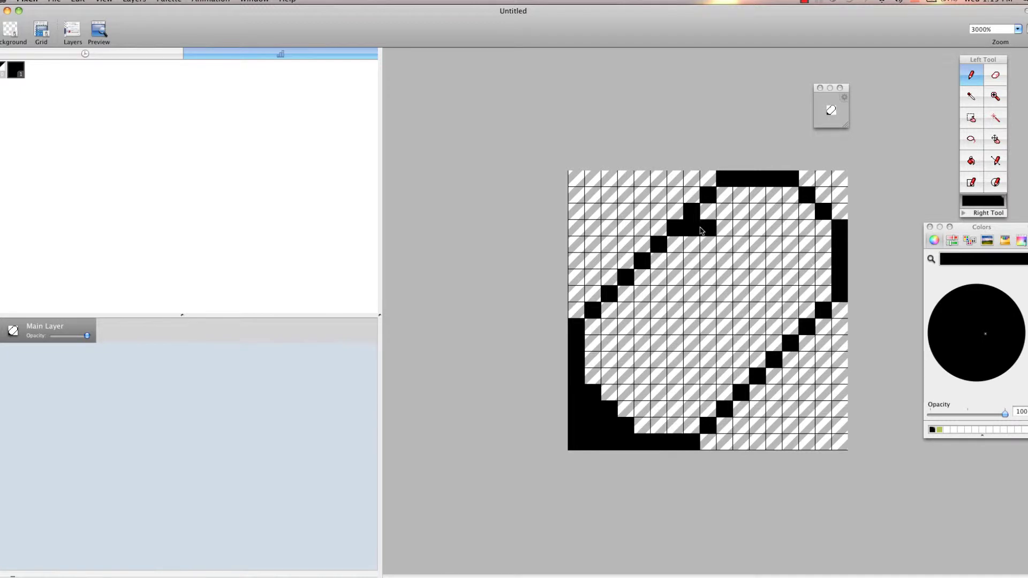
left_click_drag(696, 230, 725, 232)
left_click_drag(745, 247, 766, 248)
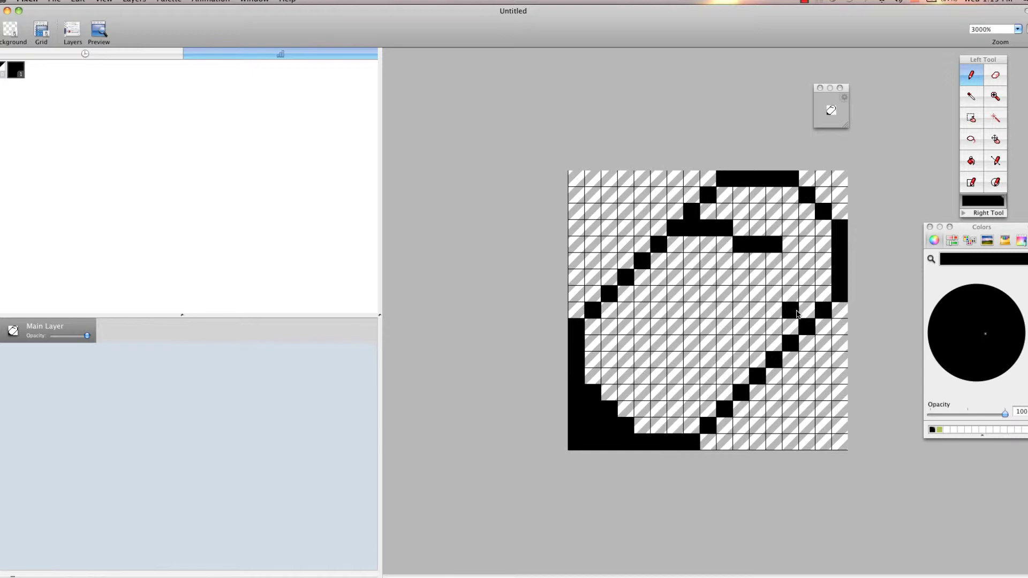
mouse_move(796, 309)
left_mouse_down()
mouse_move(786, 283)
mouse_move(776, 293)
mouse_move(776, 267)
left_mouse_up()
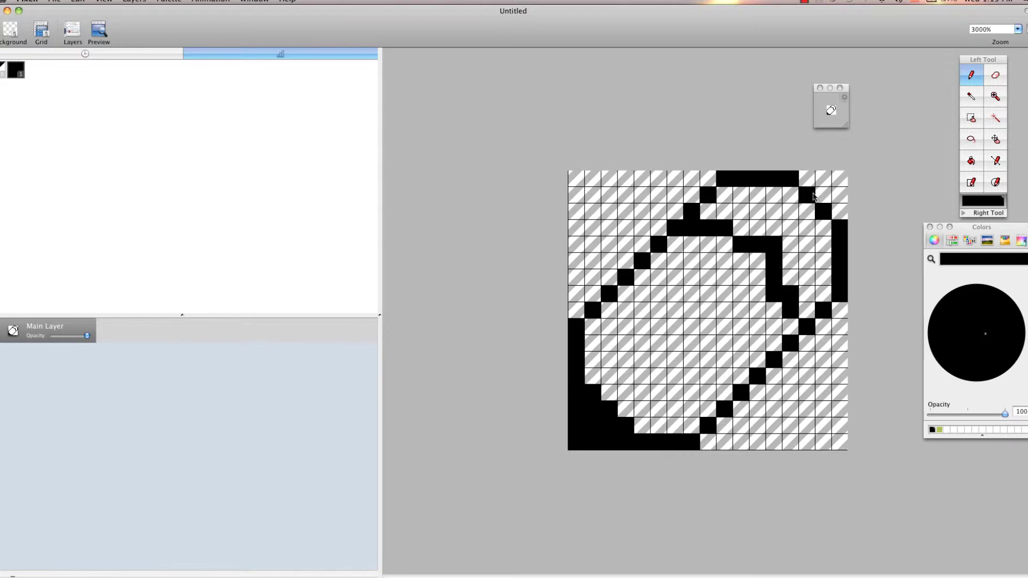
right_click(774, 244)
right_click(825, 312)
left_click(825, 312)
left_click(807, 325)
mouse_move(791, 293)
left_mouse_down()
mouse_move(786, 301)
mouse_move(776, 257)
mouse_move(695, 234)
left_mouse_up()
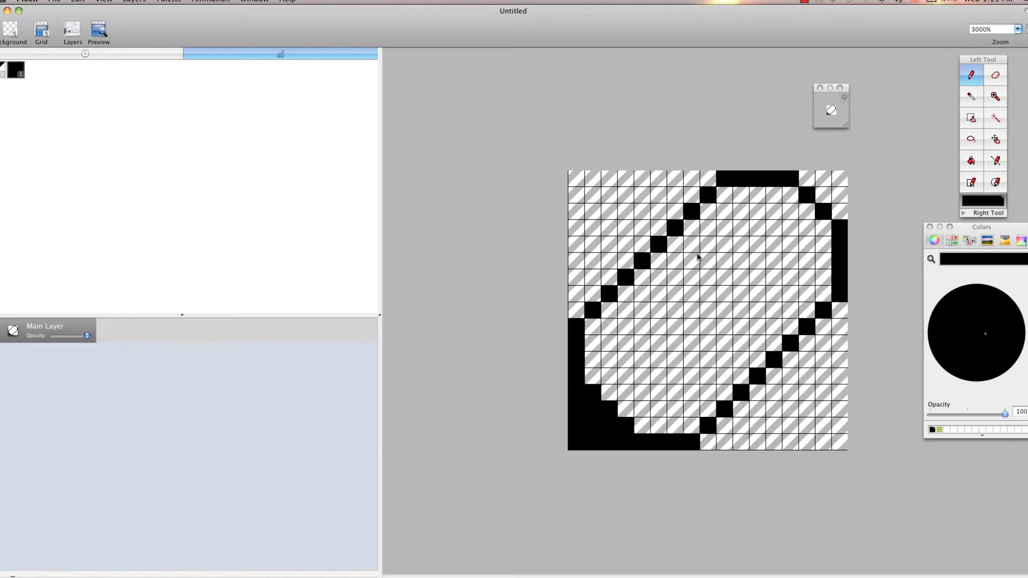
left_click(741, 244)
left_click(739, 255)
key("ctrl+z")
left_click(757, 263)
left_click(757, 278)
key("ctrl+z")
left_click(774, 244)
key("ctrl+z")
left_click(712, 244)
right_click(712, 244)
right_click(740, 244)
right_click(757, 261)
left_click(758, 244)
left_click(741, 244)
left_click(758, 260)
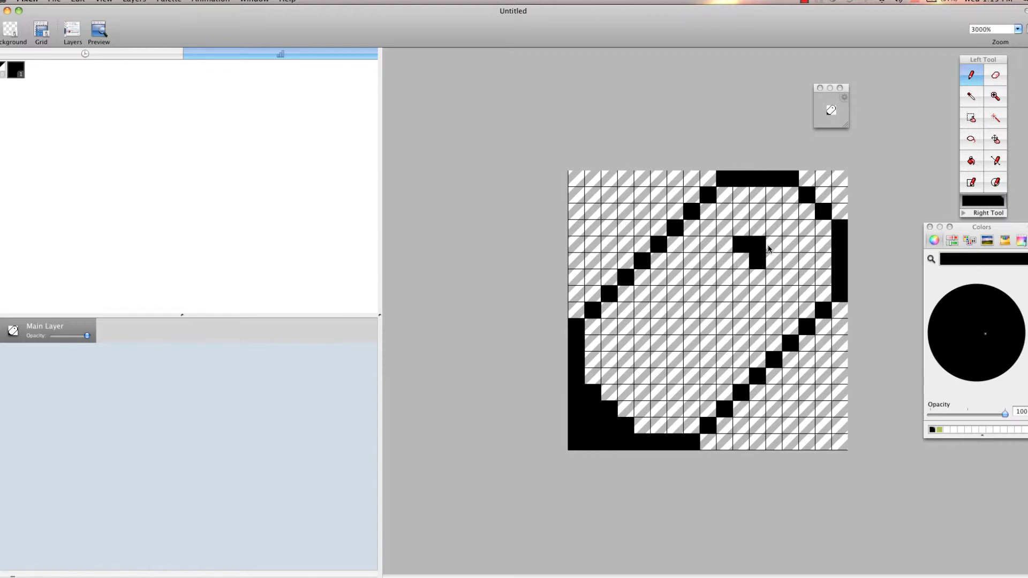
right_click(758, 244)
left_click(772, 280)
left_click(773, 293)
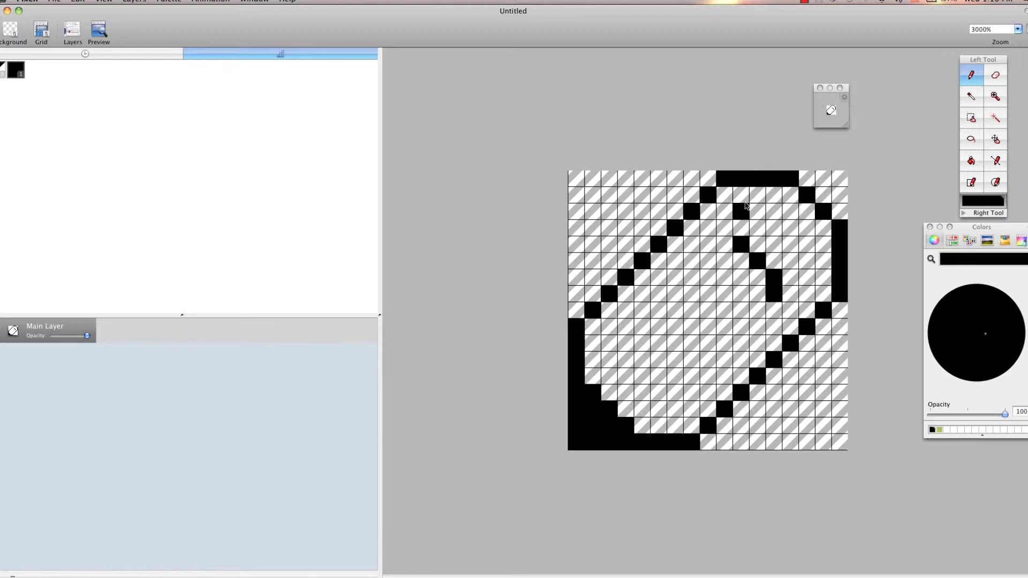
left_click(718, 235)
left_click(706, 233)
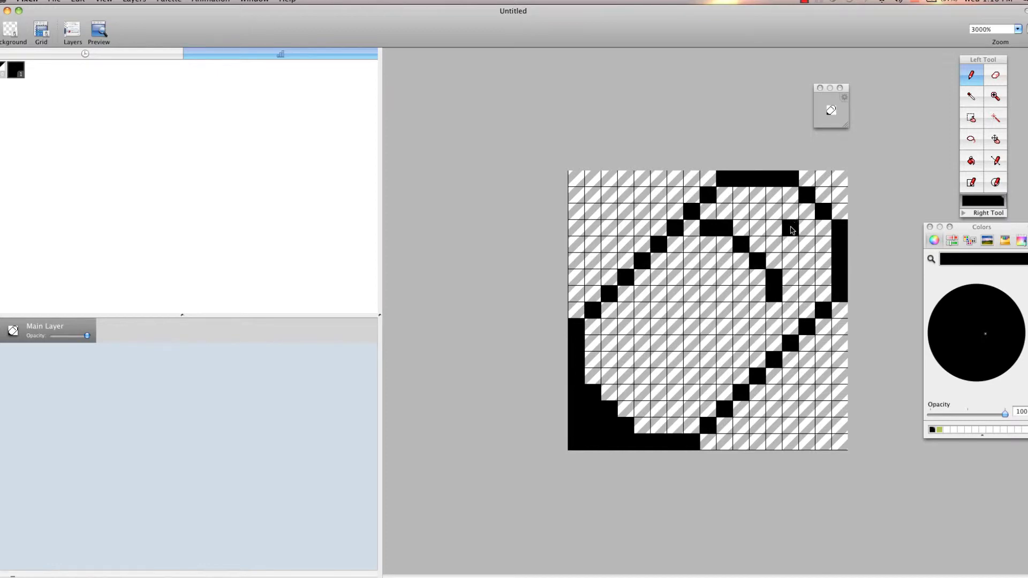
mouse_move(725, 225)
left_mouse_down()
mouse_move(705, 231)
mouse_move(741, 217)
mouse_move(771, 299)
left_mouse_up()
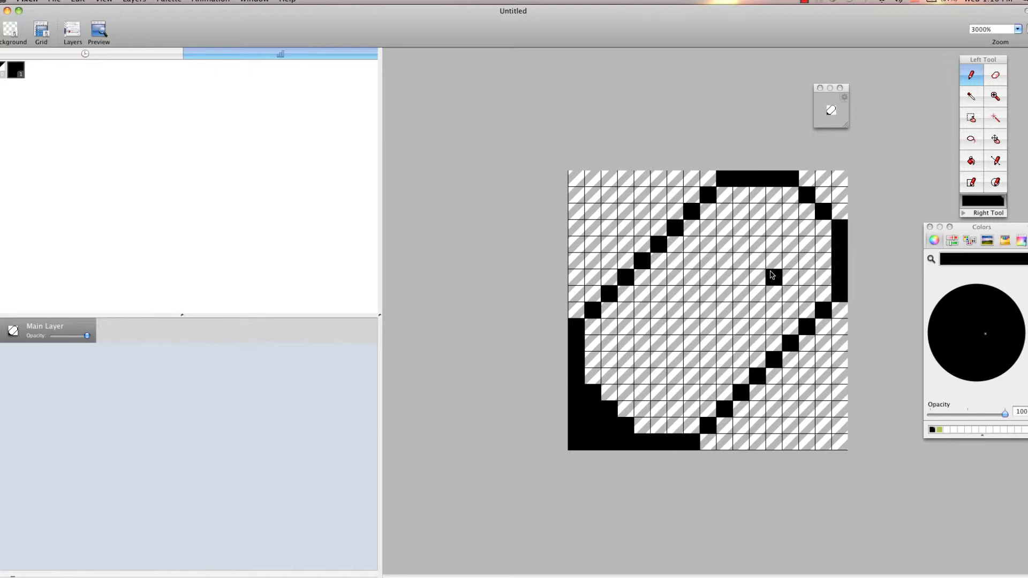
- Draw two parallel curved black lines across the pencil's upper-right part to mark the band below the eraser
left_click(757, 245)
left_click_drag(756, 245, 790, 277)
left_click(790, 294)
left_click_drag(736, 233, 724, 229)
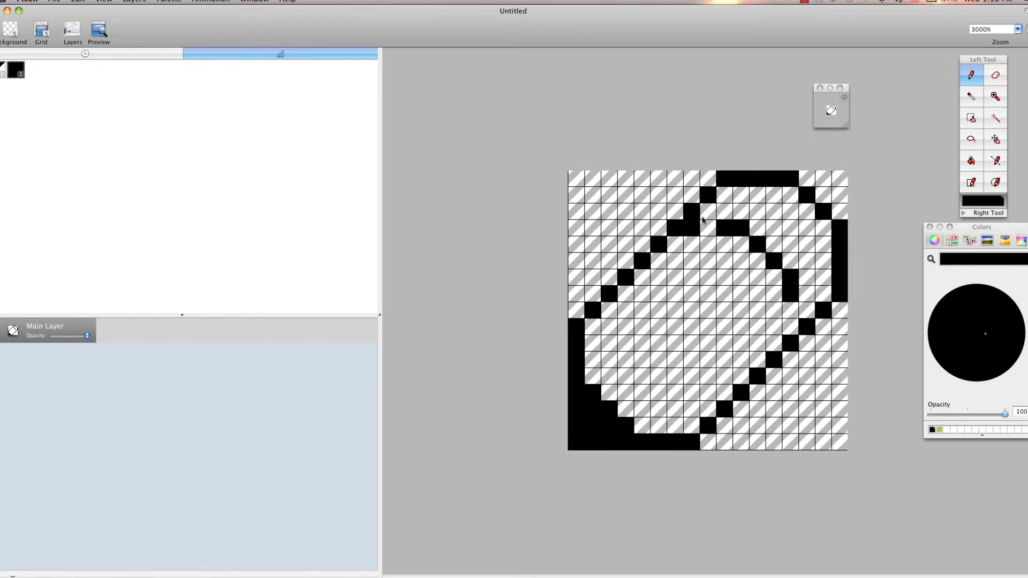
left_click(706, 227)
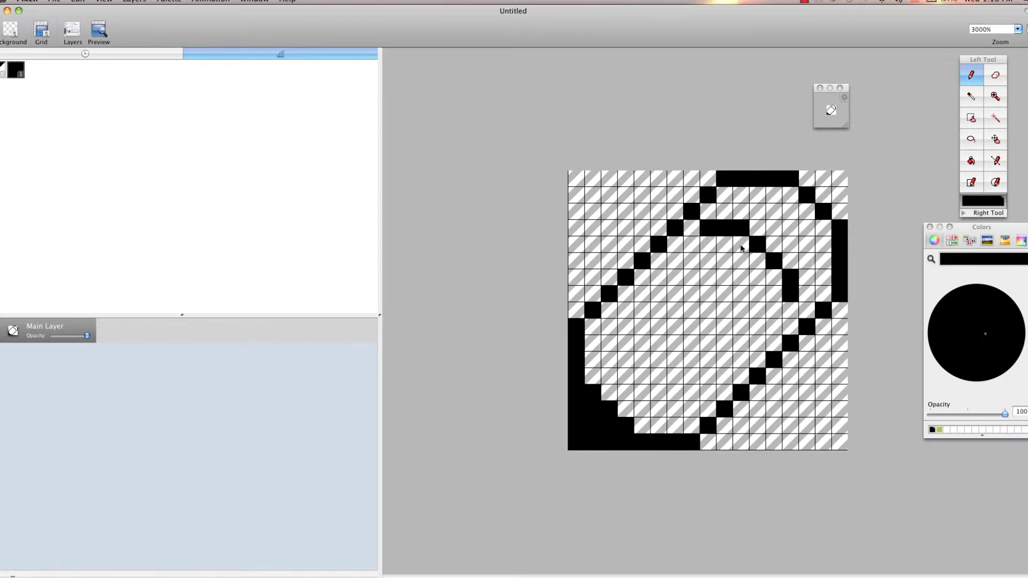
left_click(790, 309)
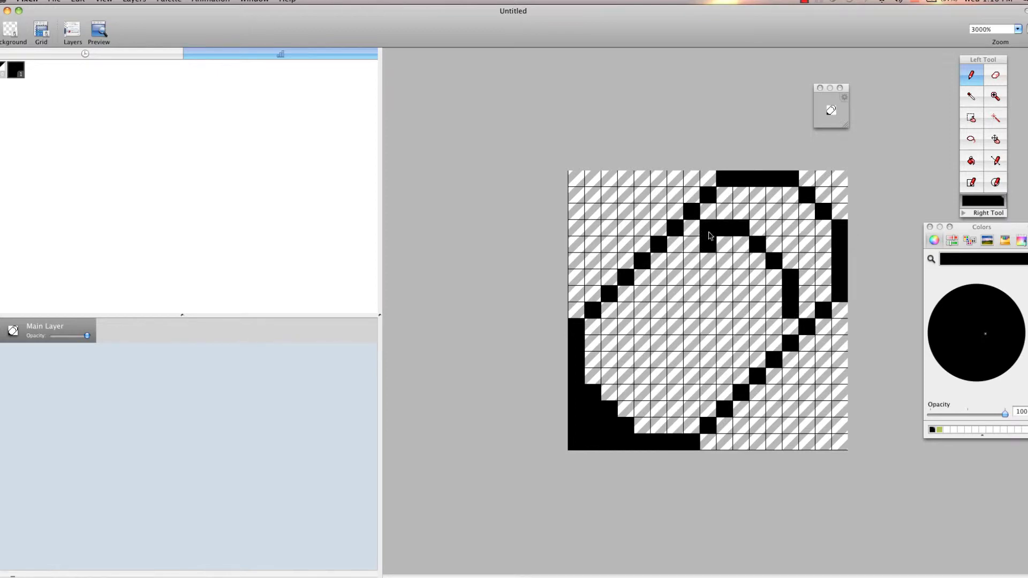
left_click(693, 249)
mouse_move(676, 264)
left_mouse_down()
mouse_move(706, 268)
mouse_move(742, 299)
mouse_move(760, 345)
left_mouse_up()
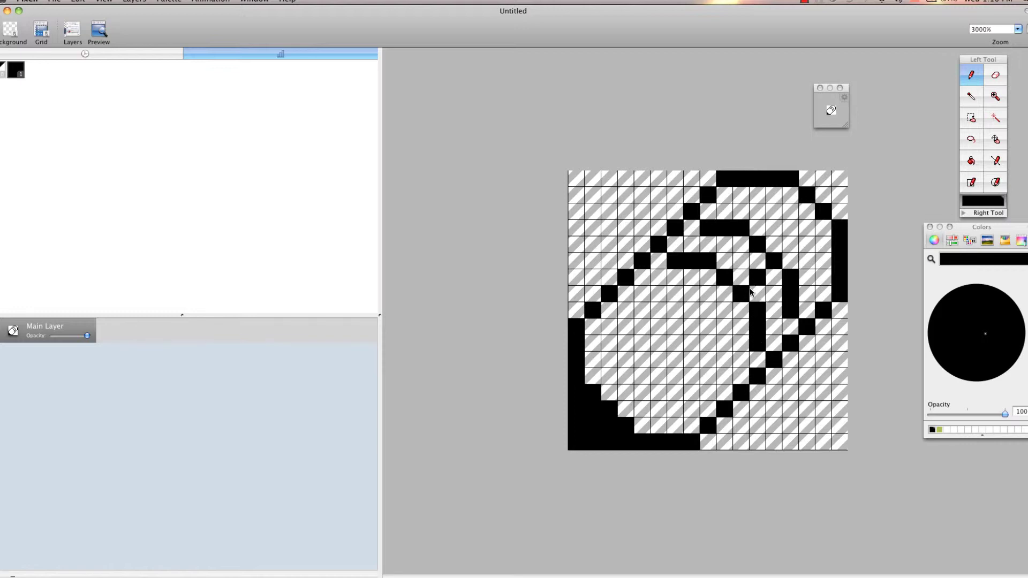
left_click(693, 229)
key("super+z")
left_click(773, 295)
key("super+z")
left_click(757, 280)
key("super+z")
left_click(727, 293)
left_click(738, 292)
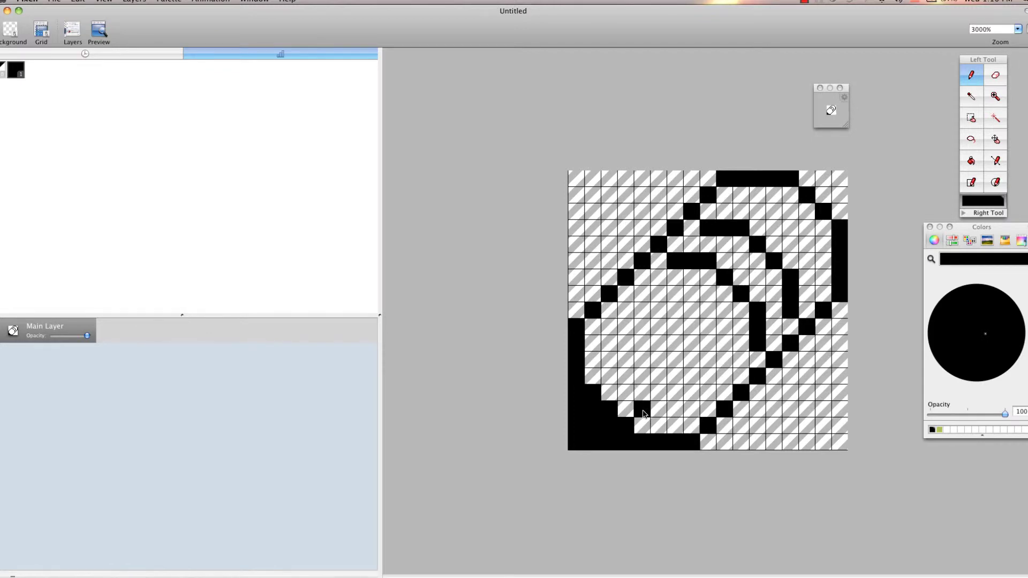
key("super+z")
left_click(645, 394)
key("super+z")
left_click(642, 376)
key("super+z")
left_click(658, 376)
key("super+z")
left_click(609, 325)
key("super+z")
left_click(594, 324)
key("super+z")
- Choose a light tan colour and paint the wood section next to the black lead tip
left_click_drag(1027, 378, 1027, 315)
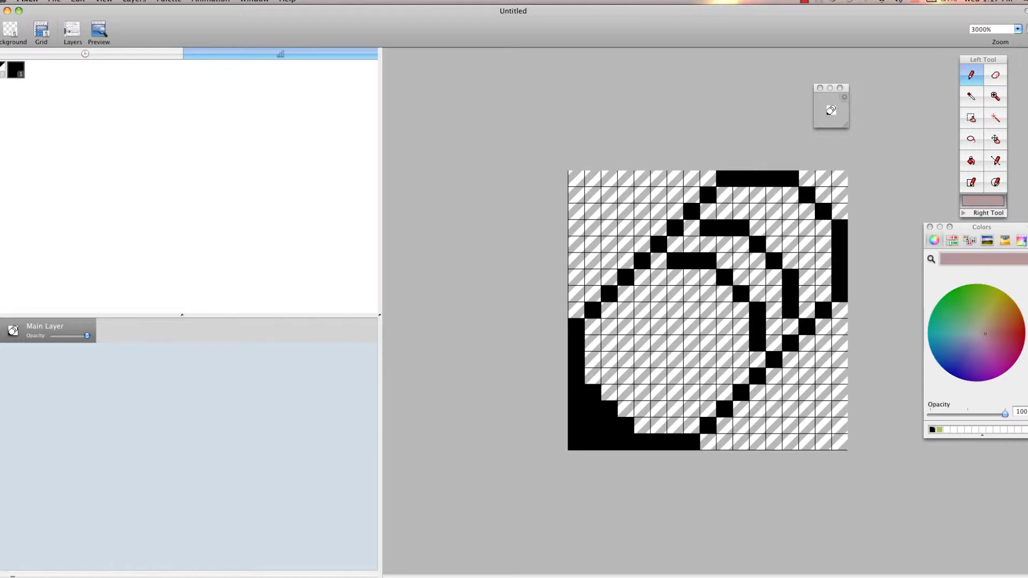
left_click(988, 311)
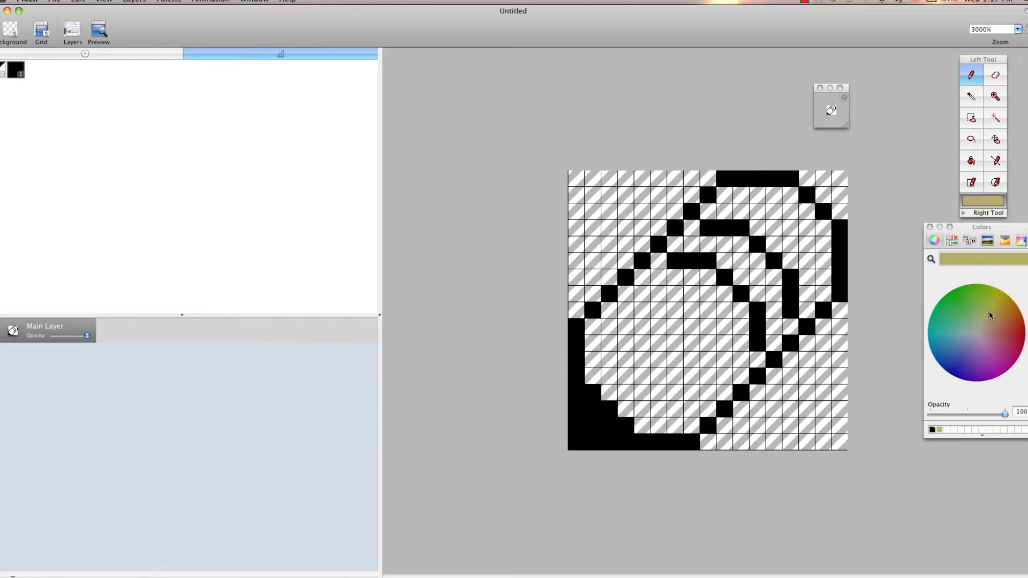
left_click_drag(1027, 315, 1027, 287)
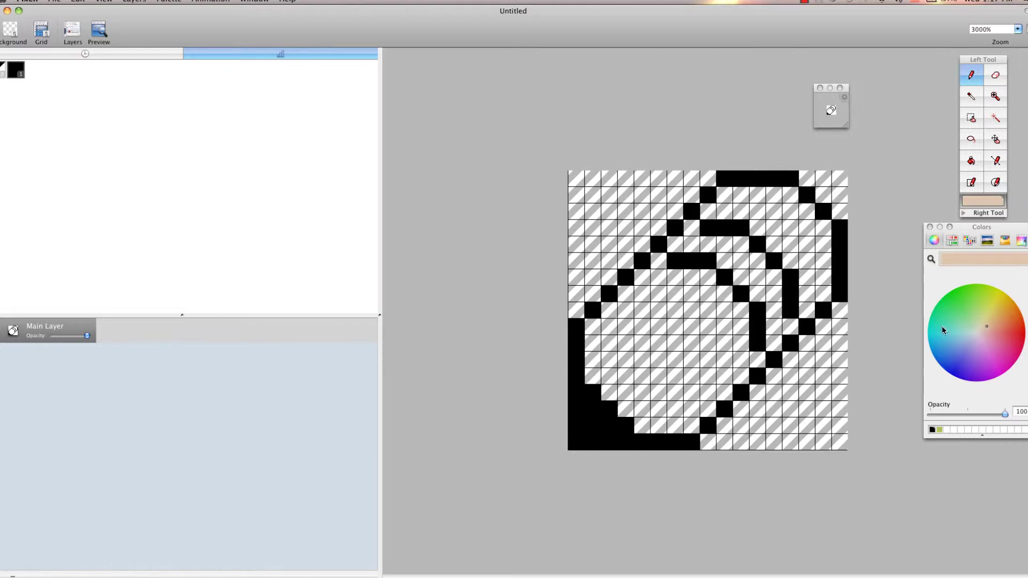
left_click(624, 380)
left_click_drag(592, 346, 642, 360)
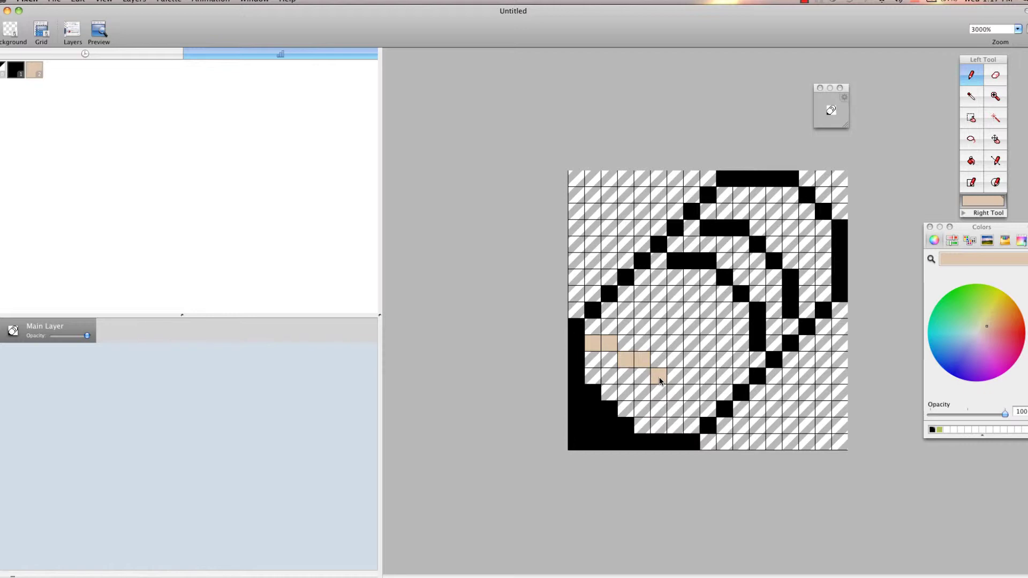
left_click(674, 393)
left_click_drag(674, 415, 675, 420)
key("super+z")
key("super+z")
mouse_move(679, 414)
left_mouse_down()
mouse_move(643, 426)
mouse_move(642, 413)
mouse_move(655, 410)
mouse_move(625, 409)
mouse_move(633, 380)
mouse_move(643, 389)
mouse_move(616, 388)
mouse_move(591, 378)
left_mouse_up()
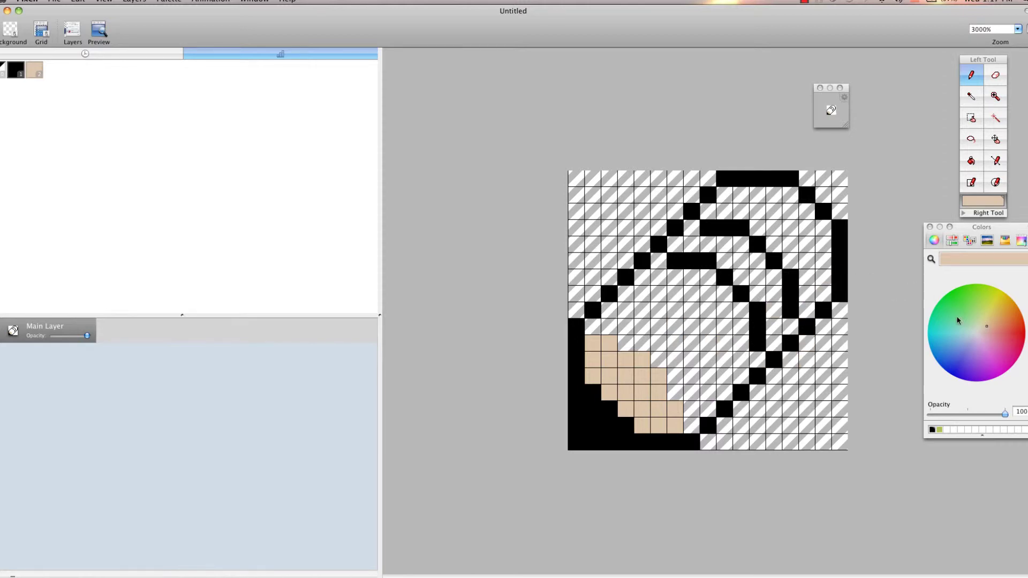
- Draw a black diagonal line along the upper part of the pencil body, from the tan wood to the inner band line
left_click(932, 429)
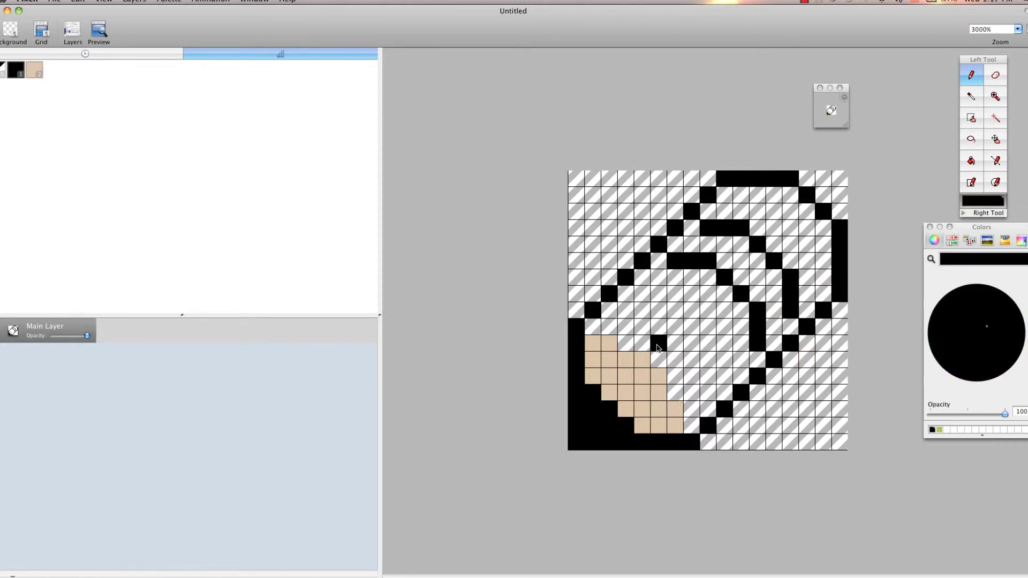
left_click(642, 327)
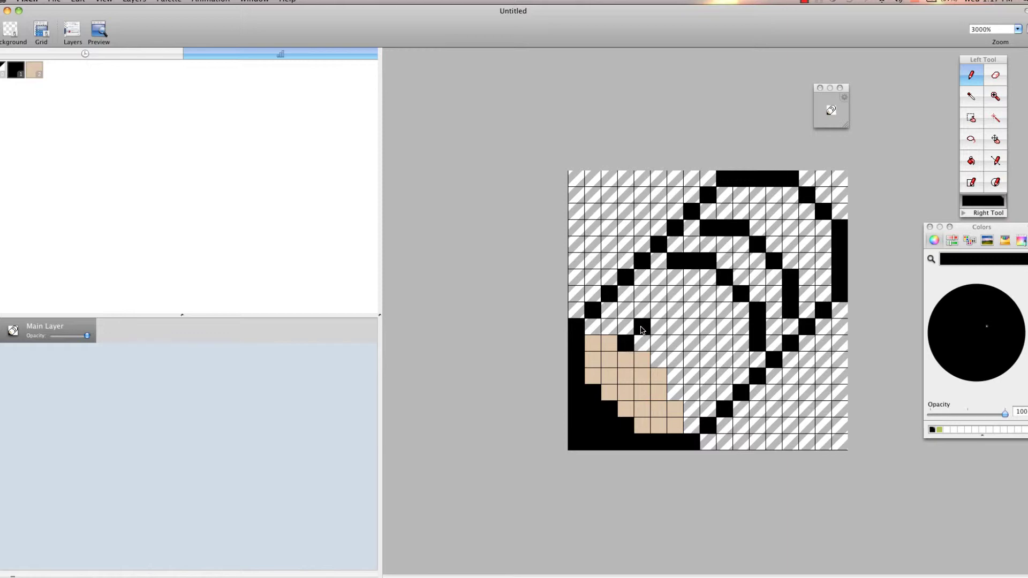
left_click(658, 311)
left_click(675, 294)
left_click(692, 278)
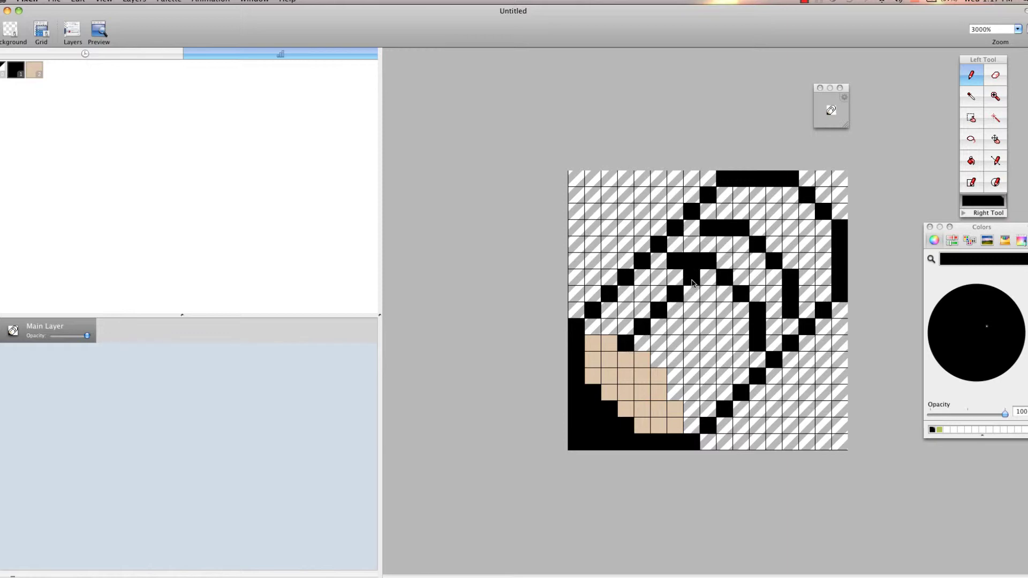
- Draw a second, parallel black diagonal line along the lower part of the body, from the tan wood to the inner band line
left_click(675, 392)
left_click(691, 377)
left_click(708, 360)
left_click(724, 343)
left_click(741, 327)
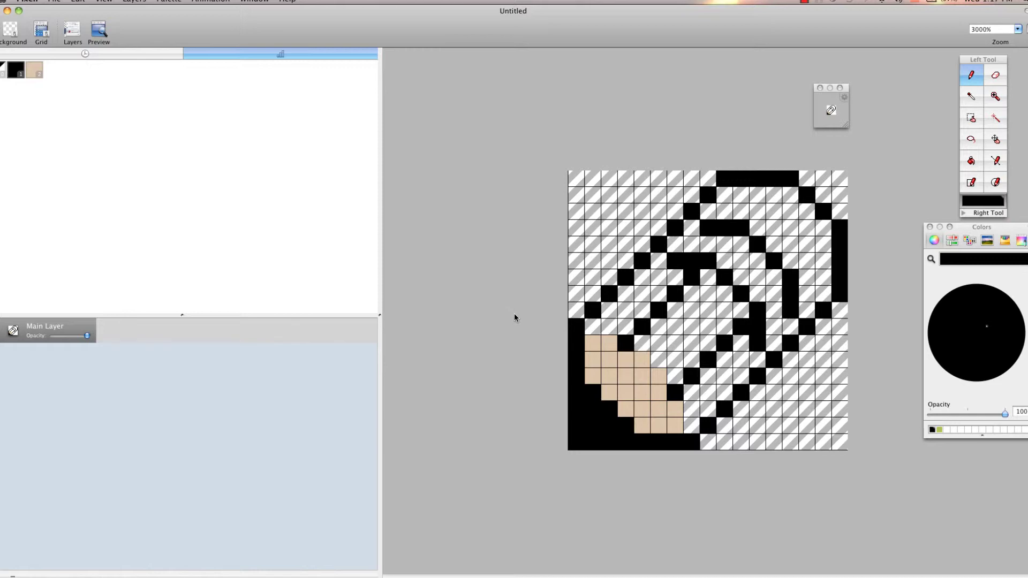
- Choose a light pink colour and fill the eraser section between the black outline and the outer band line
left_click_drag(1023, 299, 1022, 283)
left_click(988, 336)
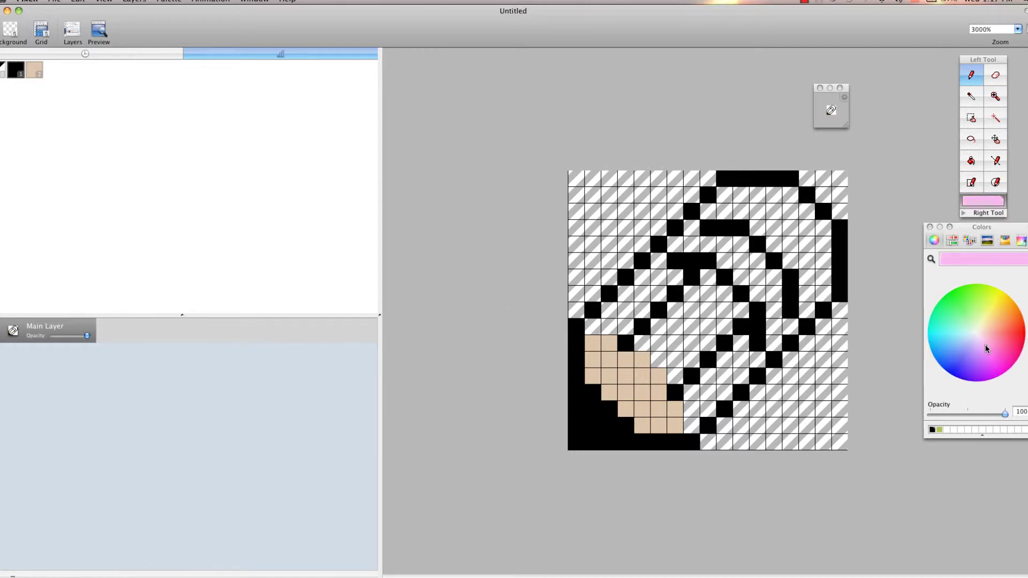
left_click_drag(985, 344, 994, 336)
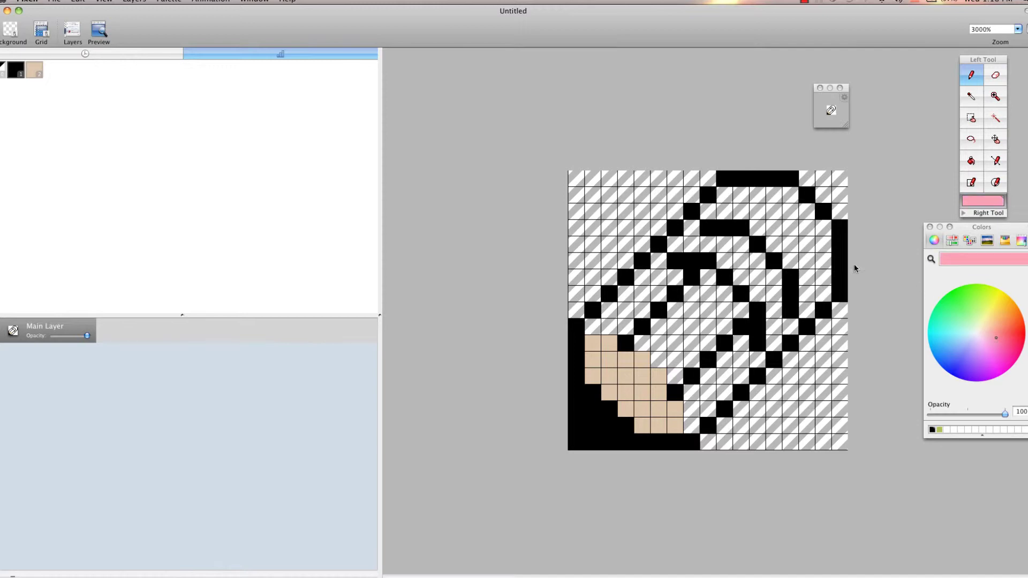
left_click_drag(709, 211, 739, 215)
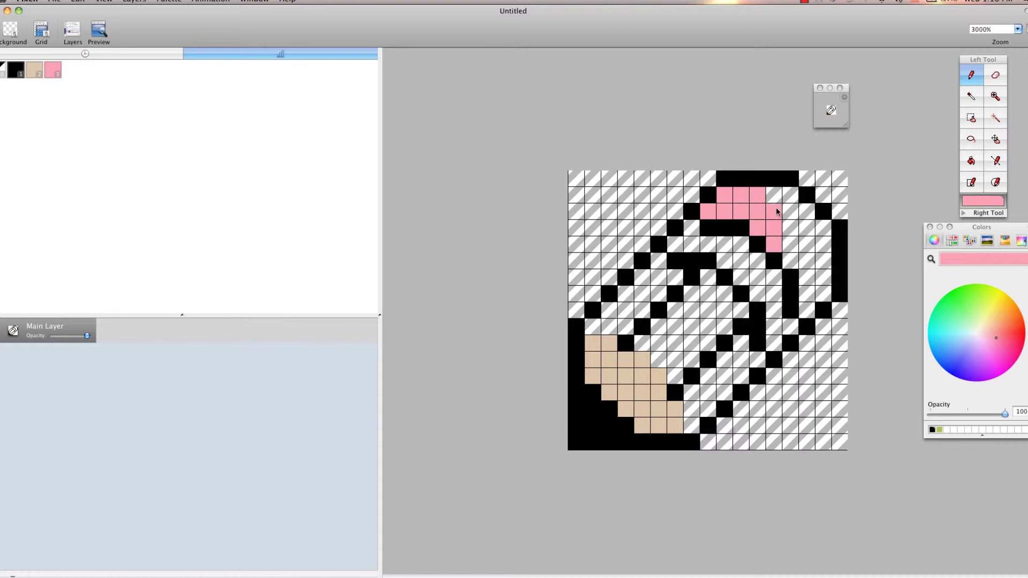
mouse_move(790, 204)
left_mouse_down()
mouse_move(796, 256)
mouse_move(808, 219)
mouse_move(806, 305)
mouse_move(821, 289)
mouse_move(822, 235)
mouse_move(797, 231)
mouse_move(794, 282)
left_mouse_up()
key("super+z")
- Fill the band between the two curved black lines with a light lavender grey, and enlarge the preview to 398%
left_click_drag(991, 335, 979, 338)
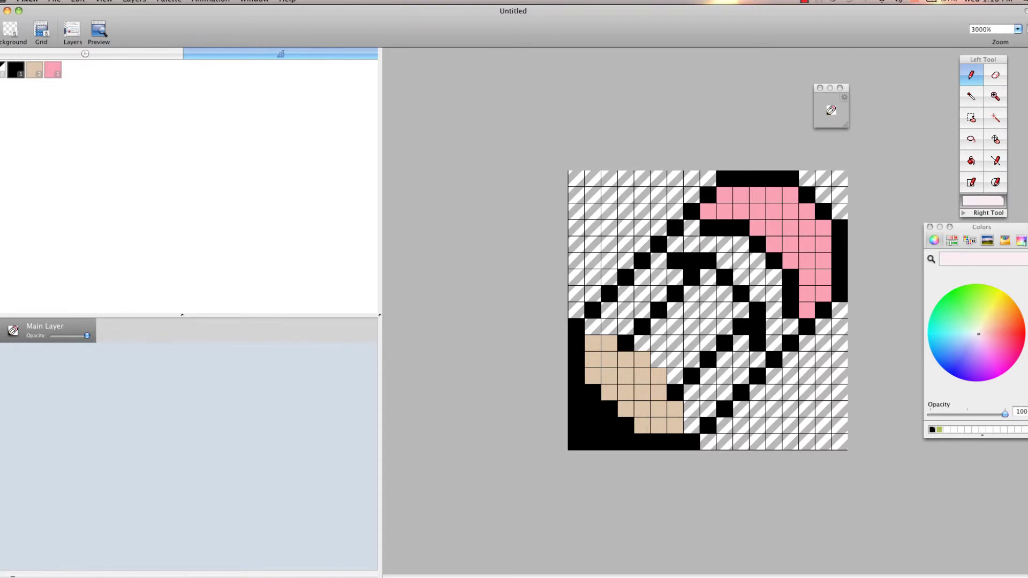
left_click_drag(1027, 288, 1027, 305)
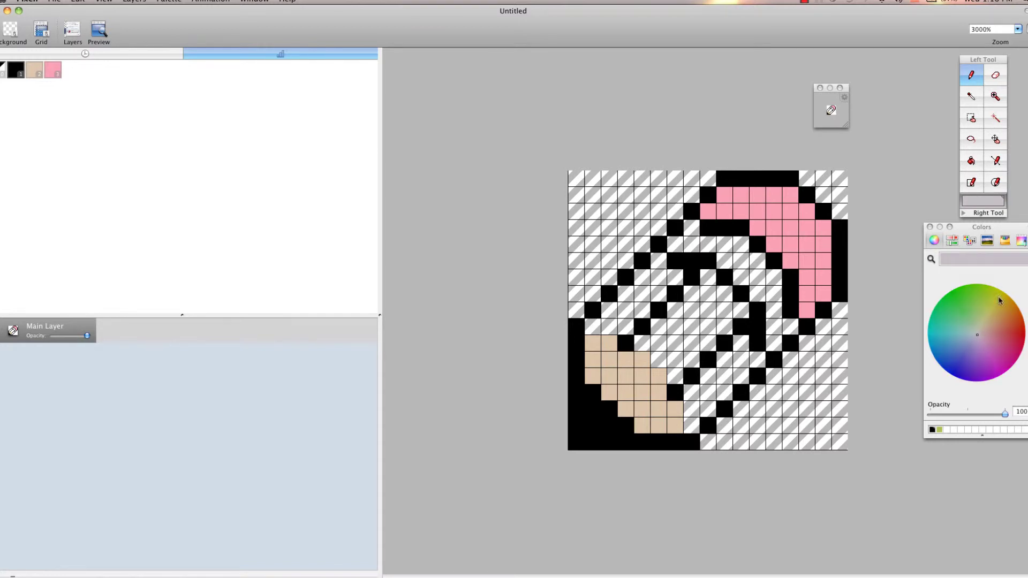
mouse_move(676, 245)
left_mouse_down()
mouse_move(725, 249)
mouse_move(726, 260)
mouse_move(738, 254)
mouse_move(754, 274)
left_mouse_up()
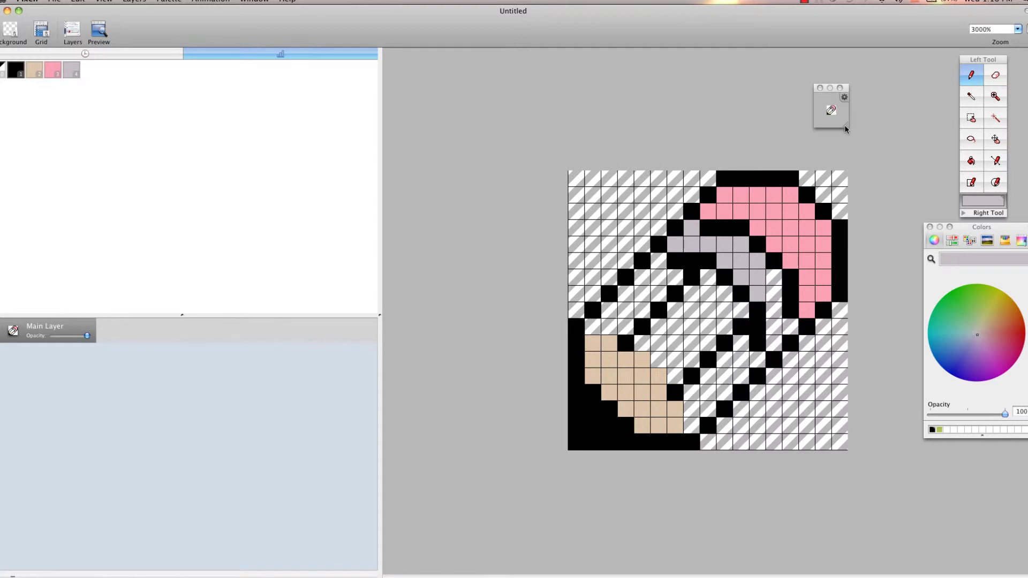
scroll(844, 127, "up", 5)
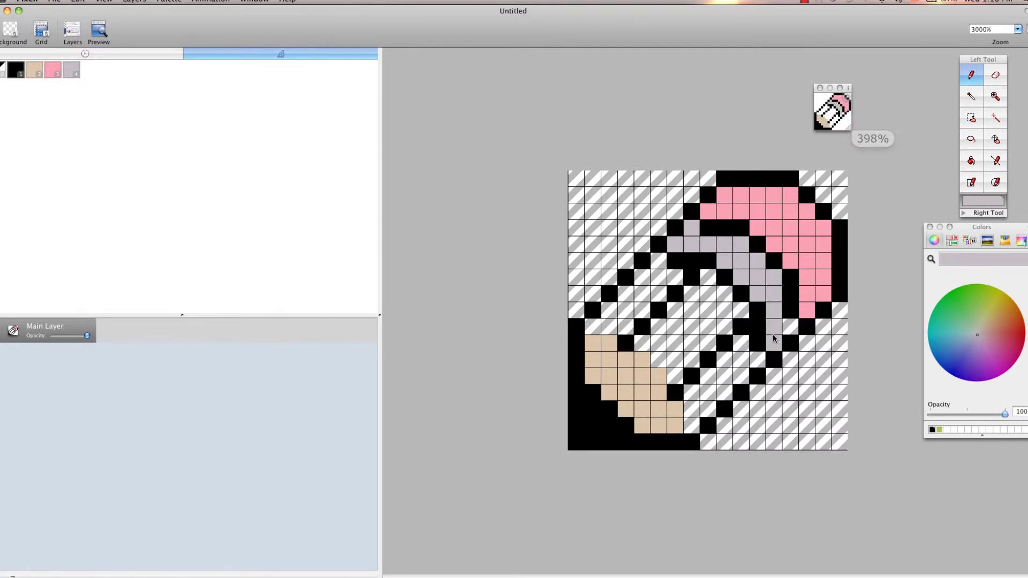
left_click(789, 327)
left_click(821, 231)
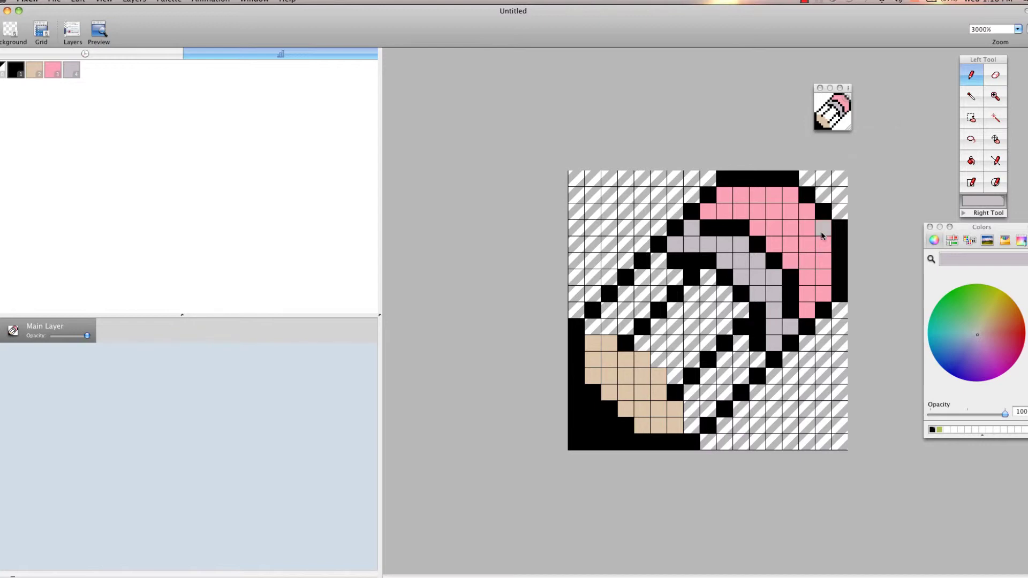
key("super+z")
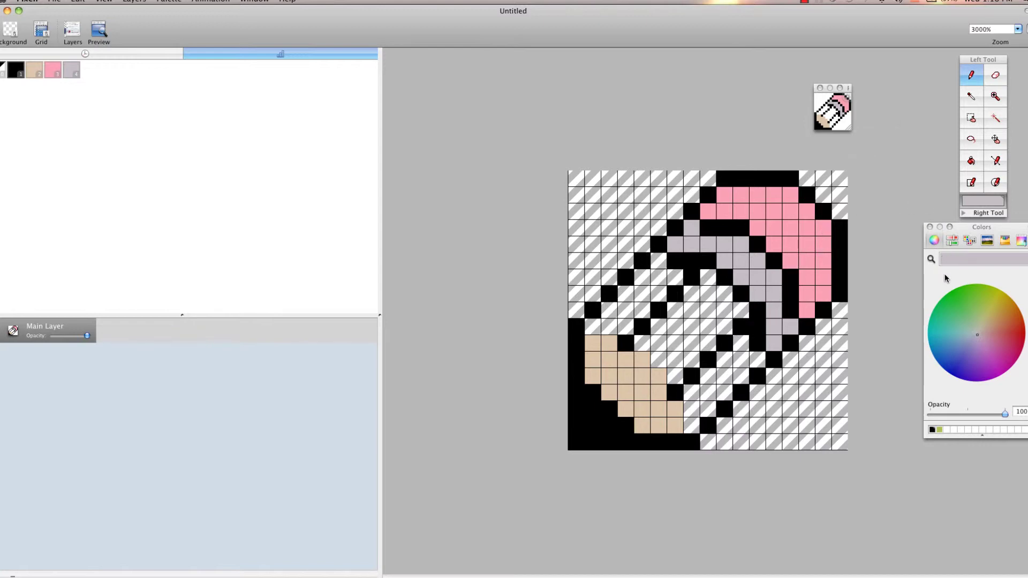
- Choose a warm orange-yellow colour and fill all three diagonal stripes of the pencil body between the wood and the band
left_click(994, 305)
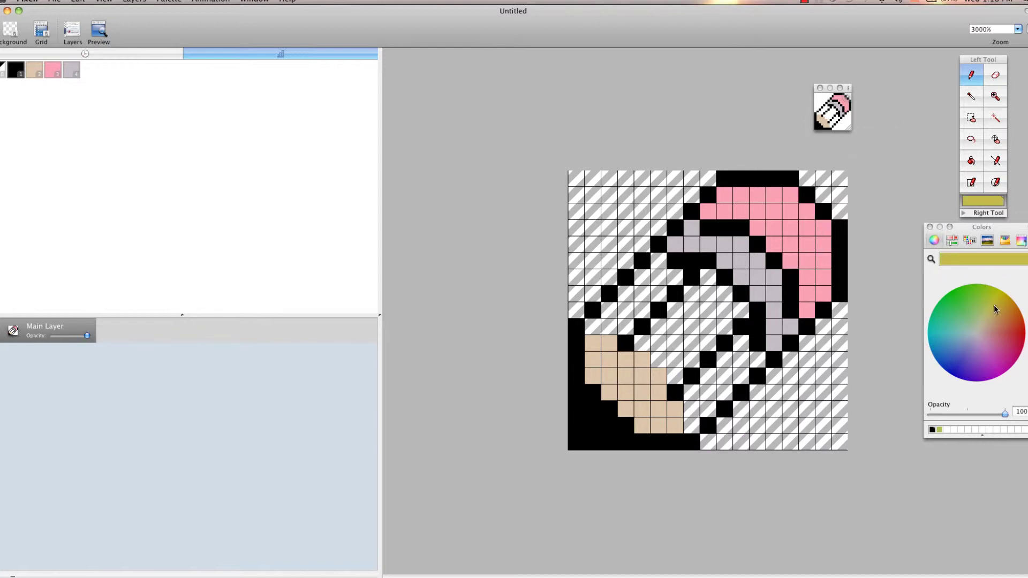
left_click(1004, 310)
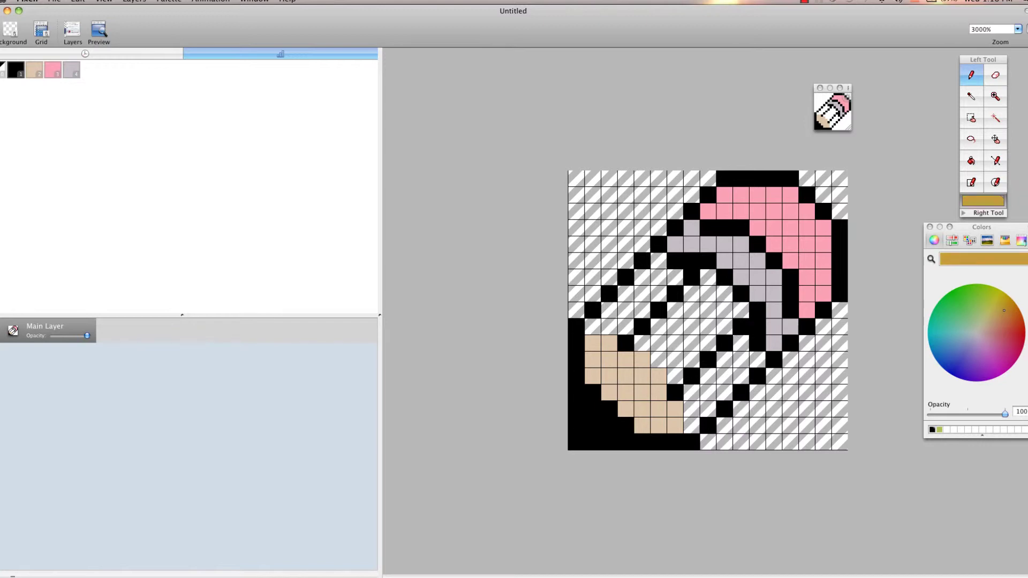
left_click_drag(1027, 306, 1027, 292)
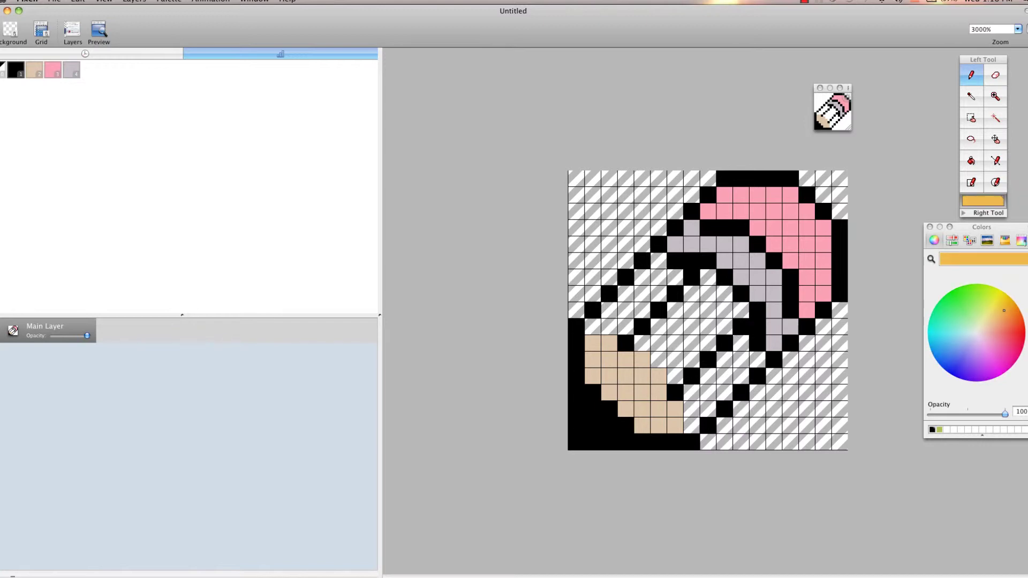
mouse_move(592, 328)
left_mouse_down()
mouse_move(619, 328)
mouse_move(645, 300)
mouse_move(632, 299)
mouse_move(657, 289)
mouse_move(644, 282)
mouse_move(672, 276)
mouse_move(659, 268)
left_mouse_up()
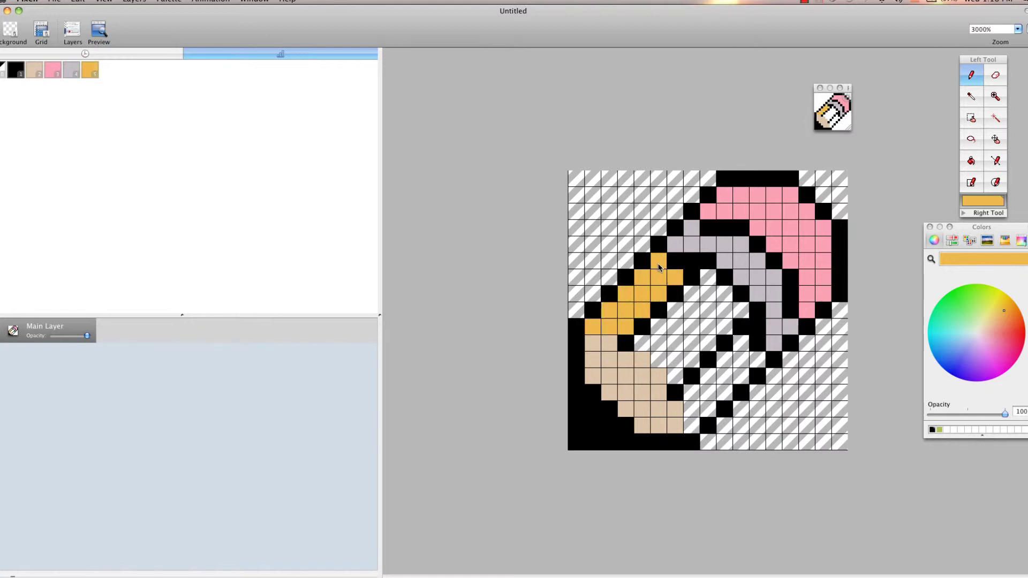
mouse_move(659, 343)
left_mouse_down()
mouse_move(640, 343)
mouse_move(700, 342)
mouse_move(663, 358)
mouse_move(685, 359)
mouse_move(677, 369)
mouse_move(661, 328)
mouse_move(723, 326)
mouse_move(728, 311)
mouse_move(696, 295)
mouse_move(711, 288)
left_mouse_up()
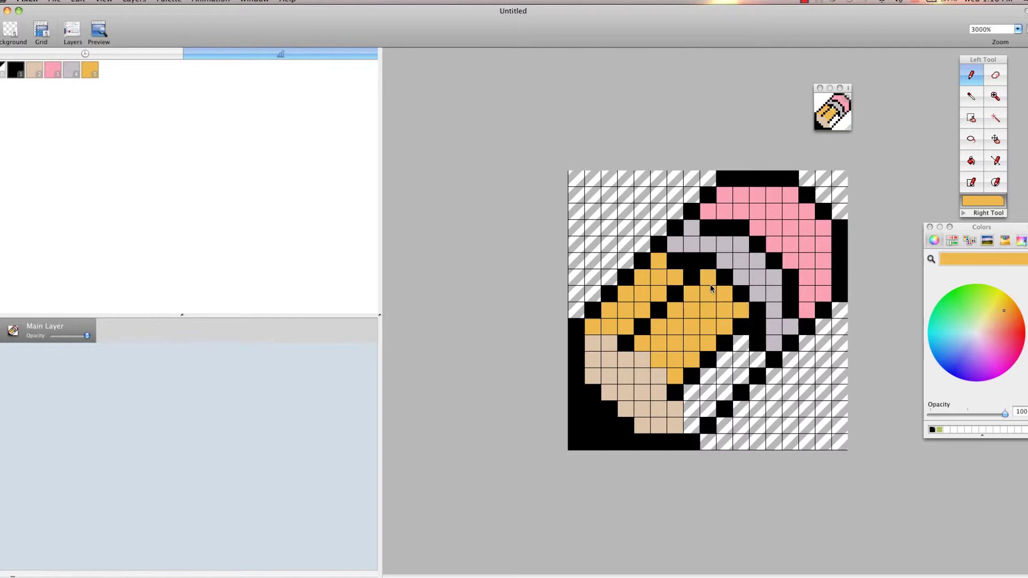
mouse_move(691, 393)
left_mouse_down()
mouse_move(690, 423)
mouse_move(709, 410)
mouse_move(710, 378)
mouse_move(723, 395)
mouse_move(741, 348)
mouse_move(749, 362)
left_mouse_up()
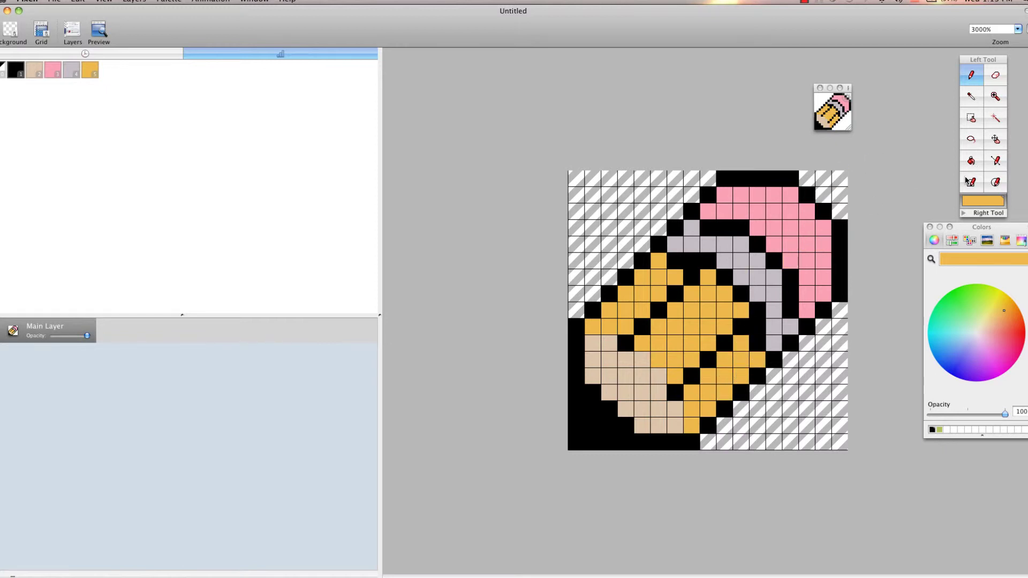
left_click(810, 229)
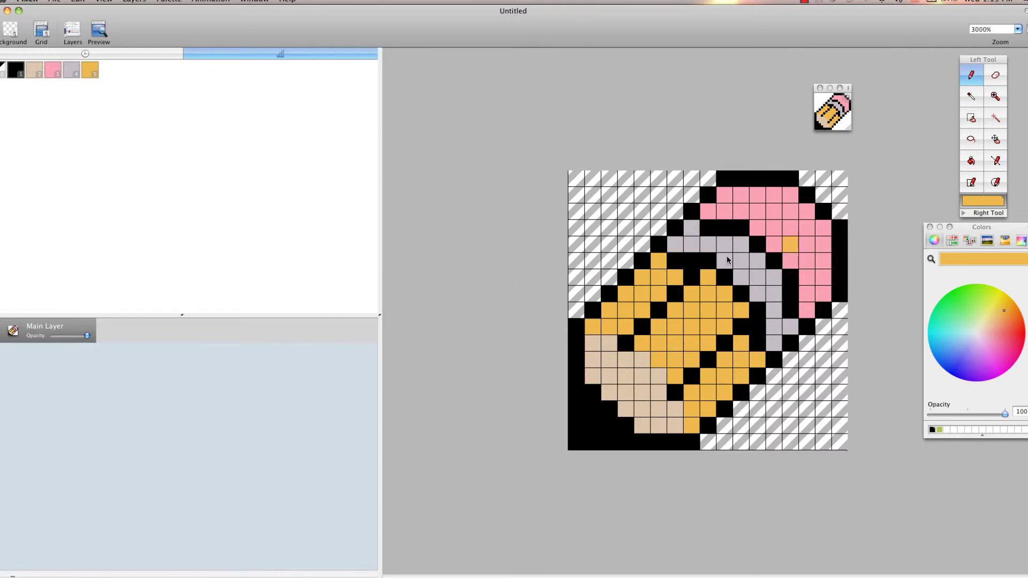
- Mix a darker, muted tan and shade five pixels at the lower end of the wood section beside the lead
left_click_drag(996, 237, 984, 236)
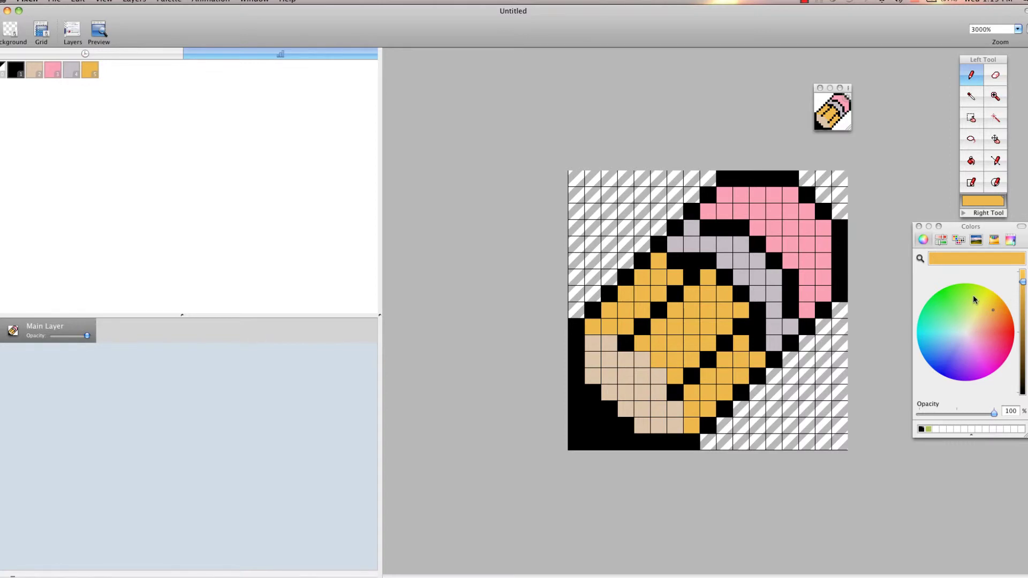
left_click_drag(992, 310, 965, 329)
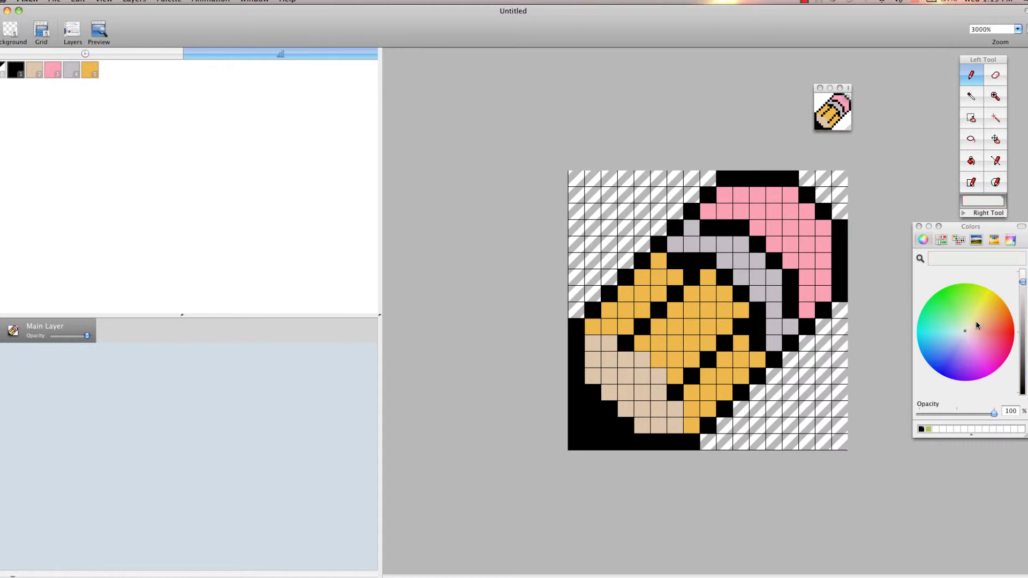
left_click(976, 325)
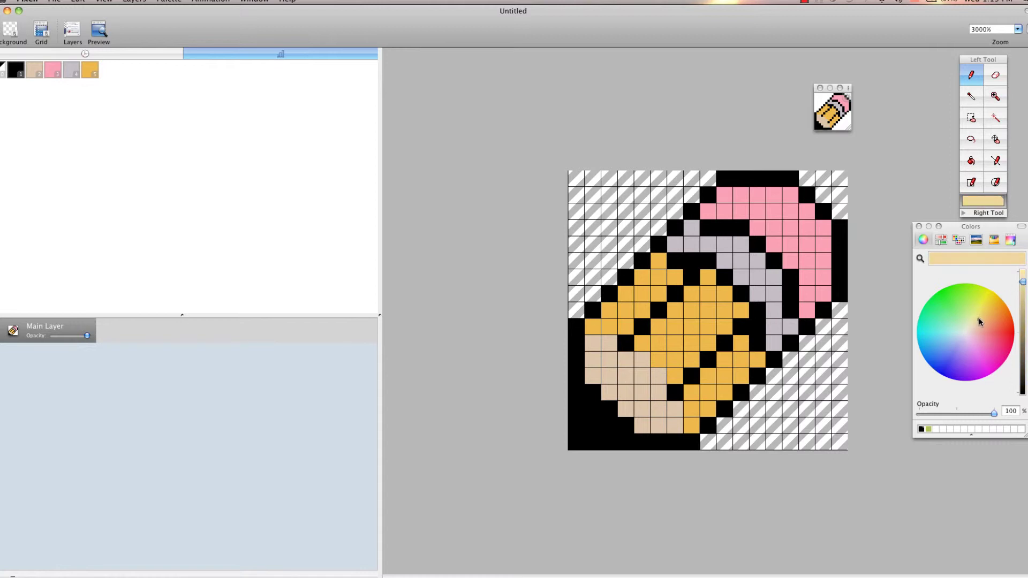
left_click_drag(1023, 282, 1022, 300)
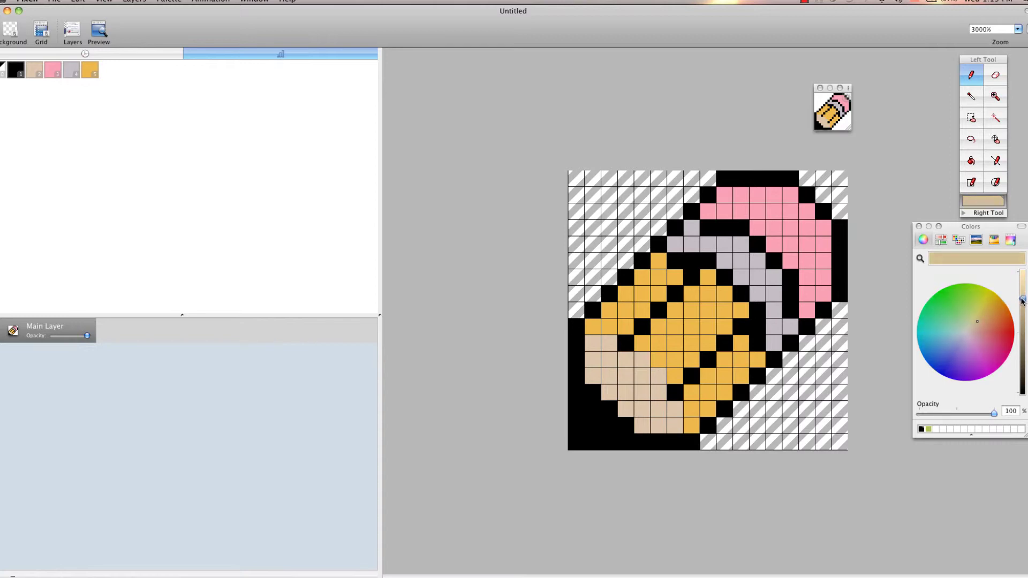
left_click(595, 345)
left_click_drag(1022, 300, 1023, 310)
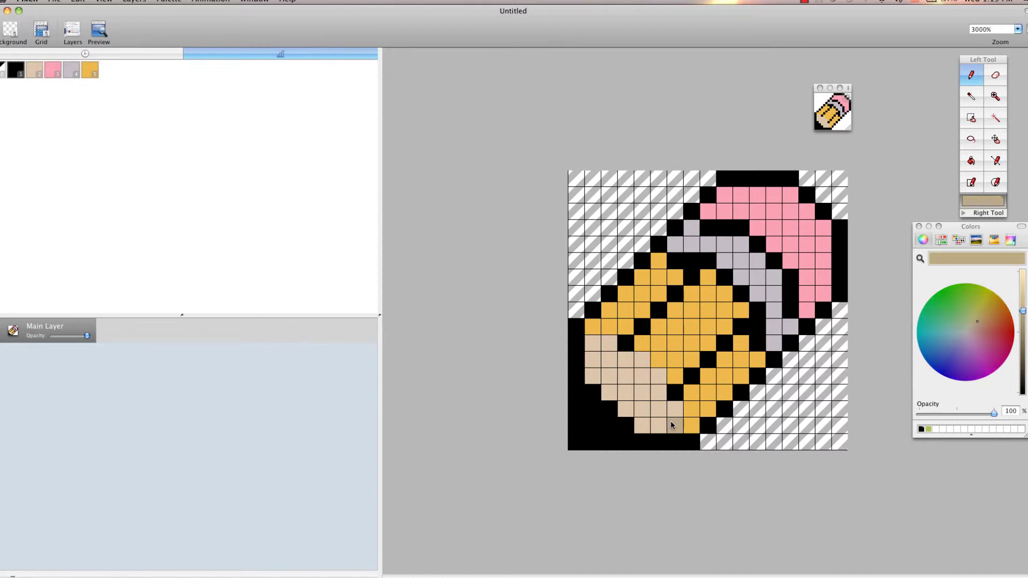
left_click(669, 419)
left_click(658, 426)
left_click(642, 426)
left_click(658, 409)
left_click(674, 410)
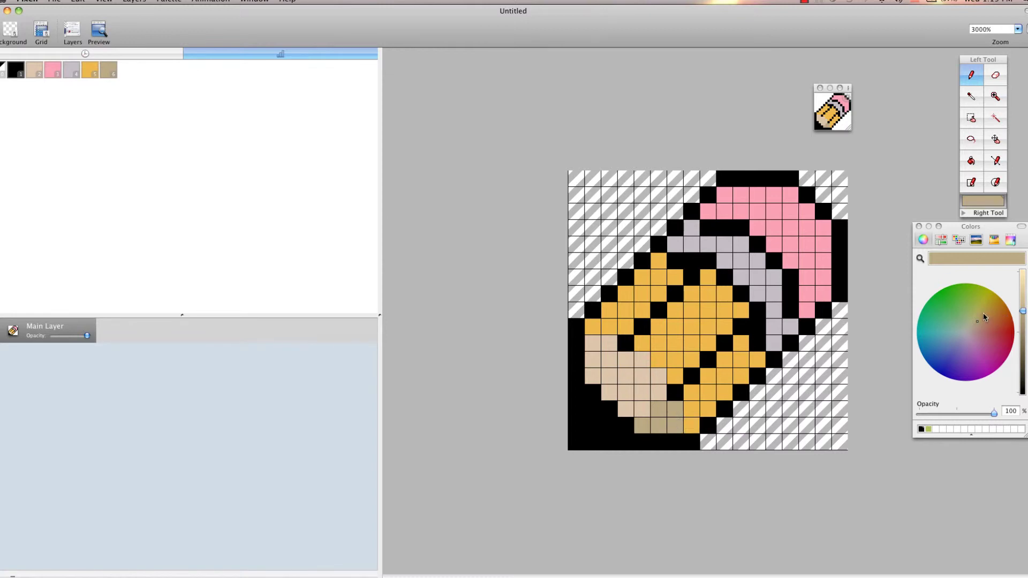
- Darken the body's orange-yellow and repaint the lowest diagonal stripe of the pencil body with it as shading
left_click(95, 74)
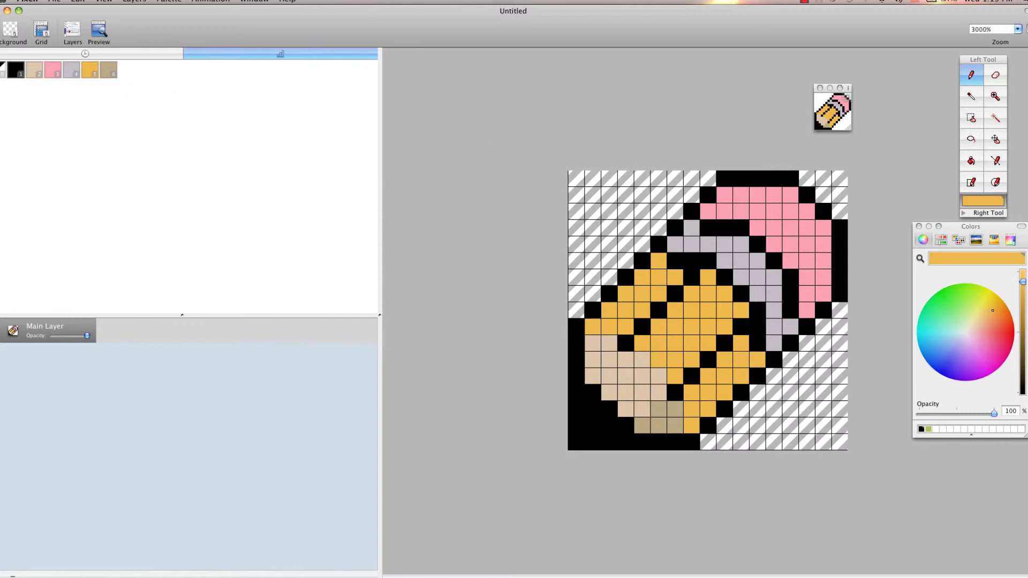
left_click_drag(1022, 282, 1021, 303)
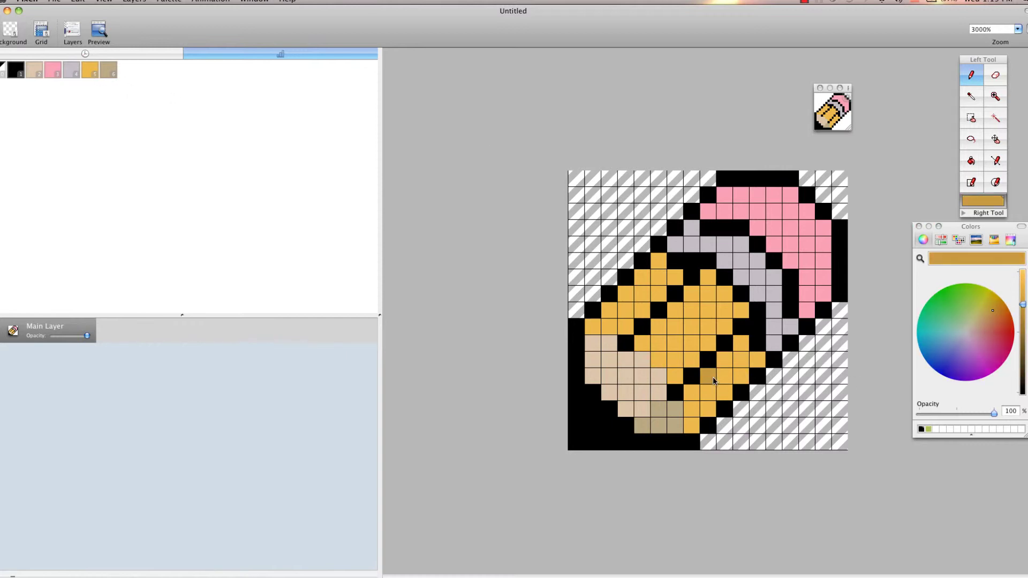
left_click(705, 379)
left_click(723, 360)
left_click(737, 346)
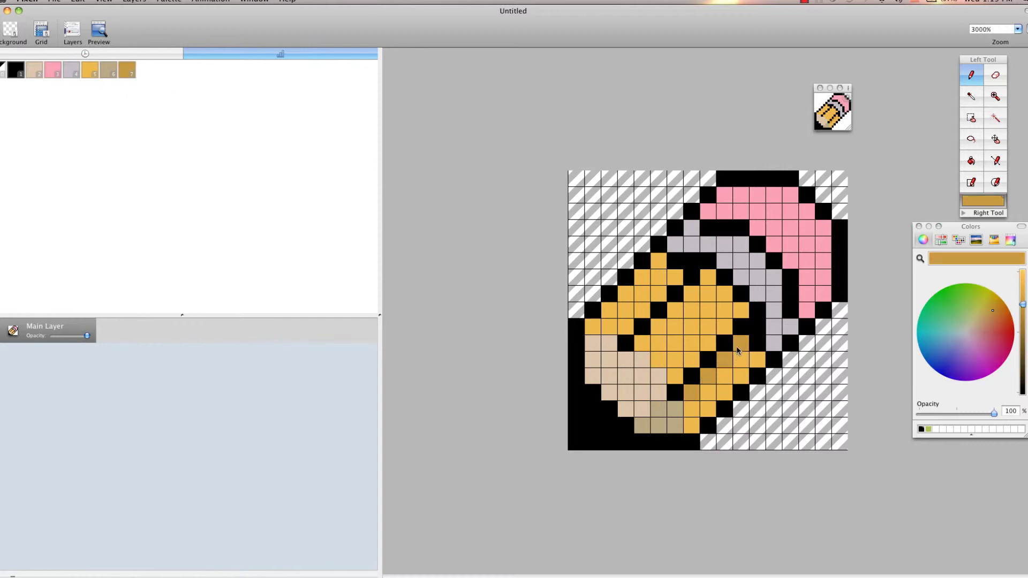
left_click(694, 397)
left_click(707, 393)
left_click(723, 377)
left_click(691, 424)
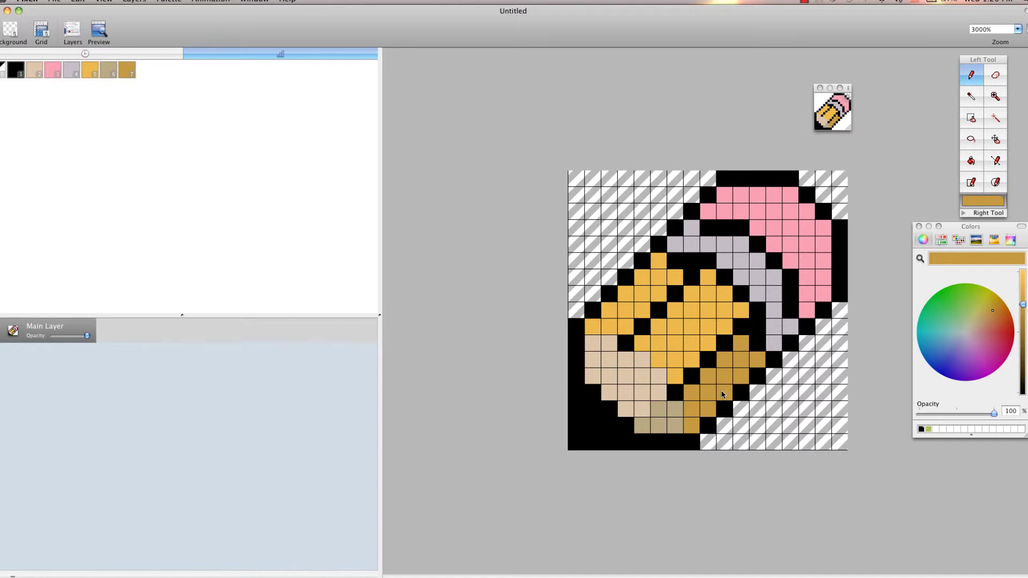
- Mix a darker grey and shade the pixels at the lower end of the band
left_click(972, 333)
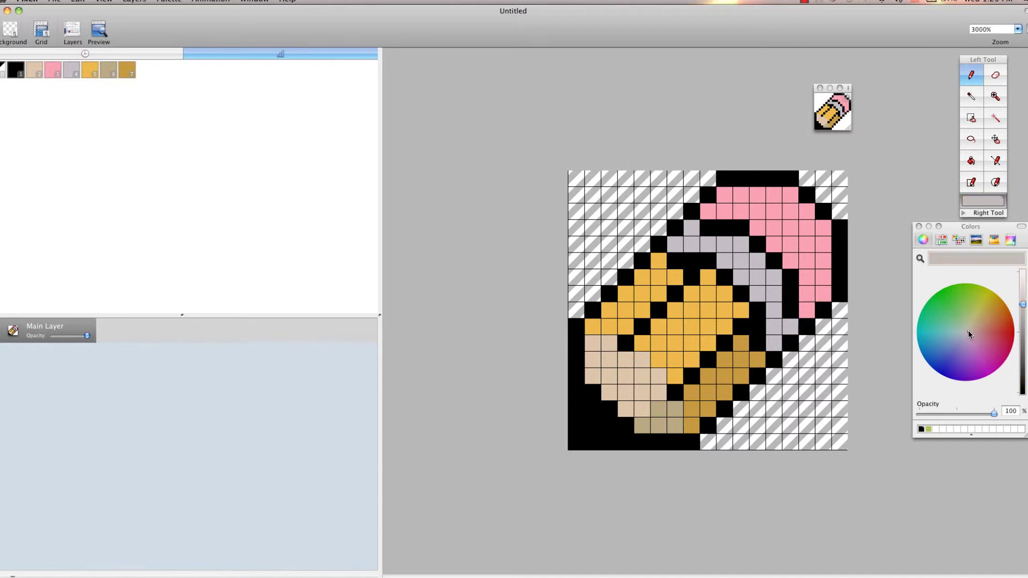
left_click_drag(1019, 304, 1022, 322)
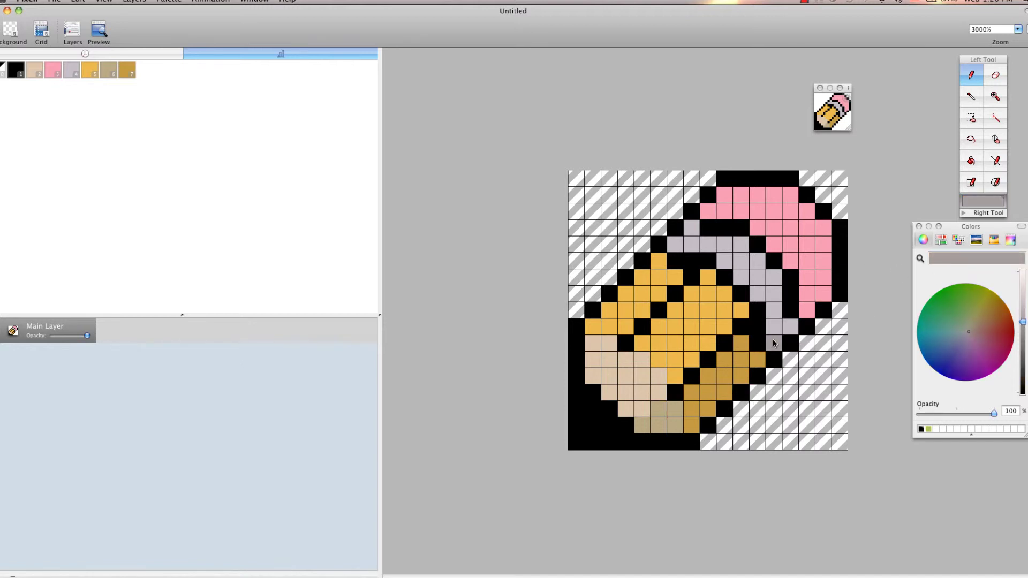
left_click(773, 340)
left_click(792, 325)
left_click(772, 316)
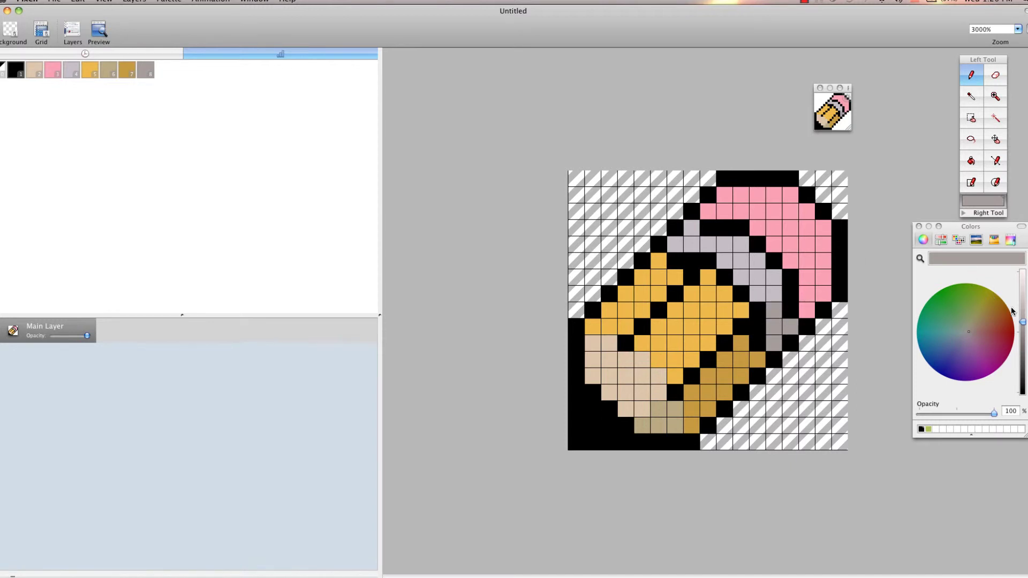
- Darken the eraser's pink and shade the pixels at the lower end of the eraser with it
left_click(974, 348)
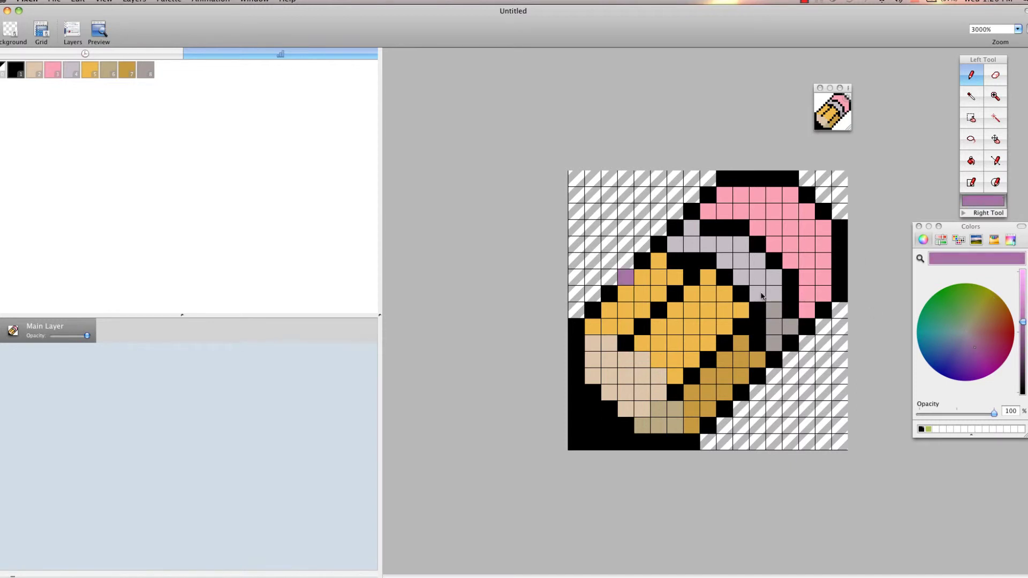
left_click(54, 74)
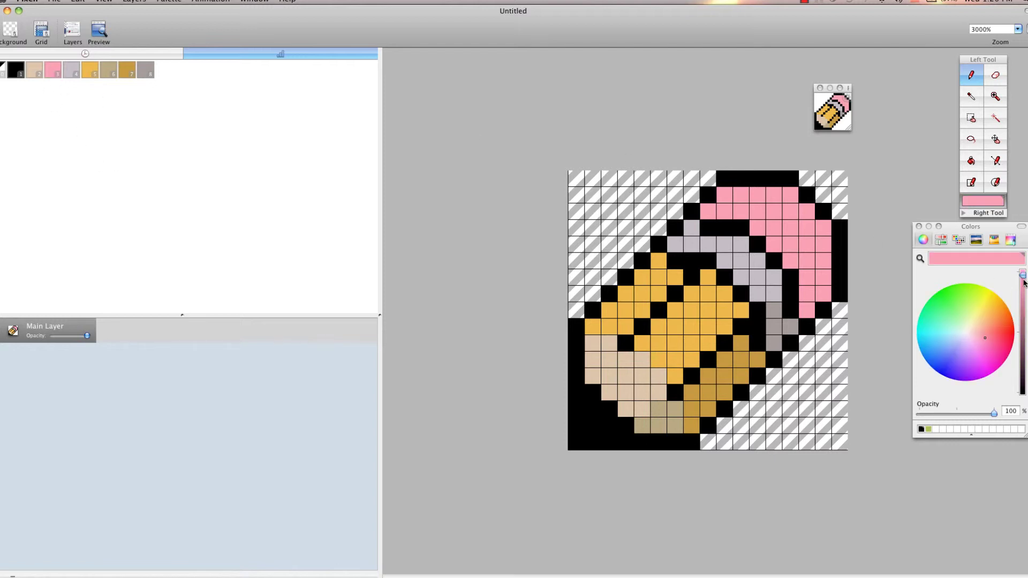
left_click_drag(1023, 282, 1008, 309)
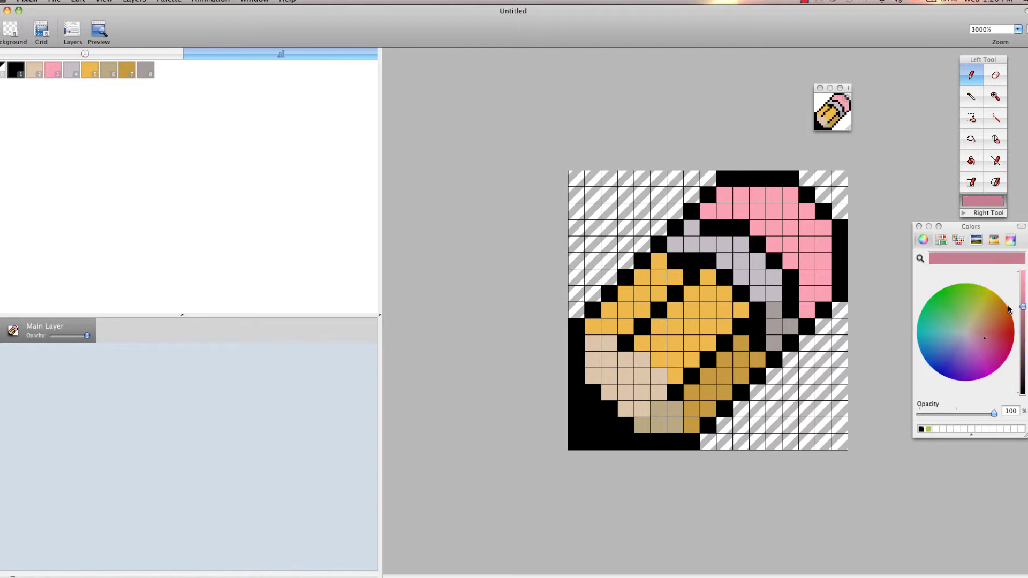
left_click(806, 307)
mouse_move(805, 310)
left_mouse_down()
mouse_move(831, 271)
mouse_move(809, 284)
mouse_move(820, 285)
left_mouse_up()
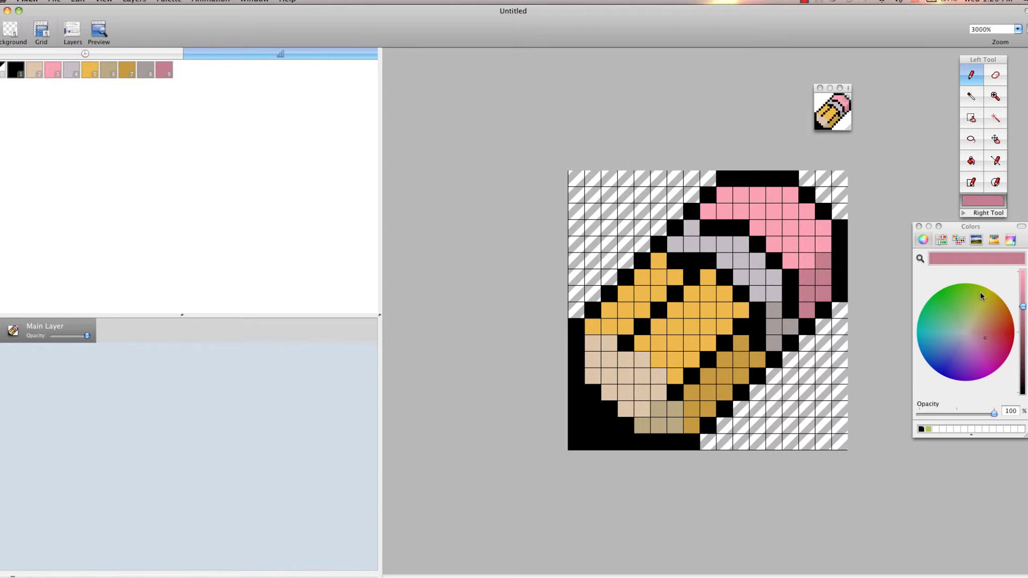
- Lighten the body's orange-yellow to a pale yellow and repaint the uppermost diagonal stripe of the pencil body with it
left_click(89, 70)
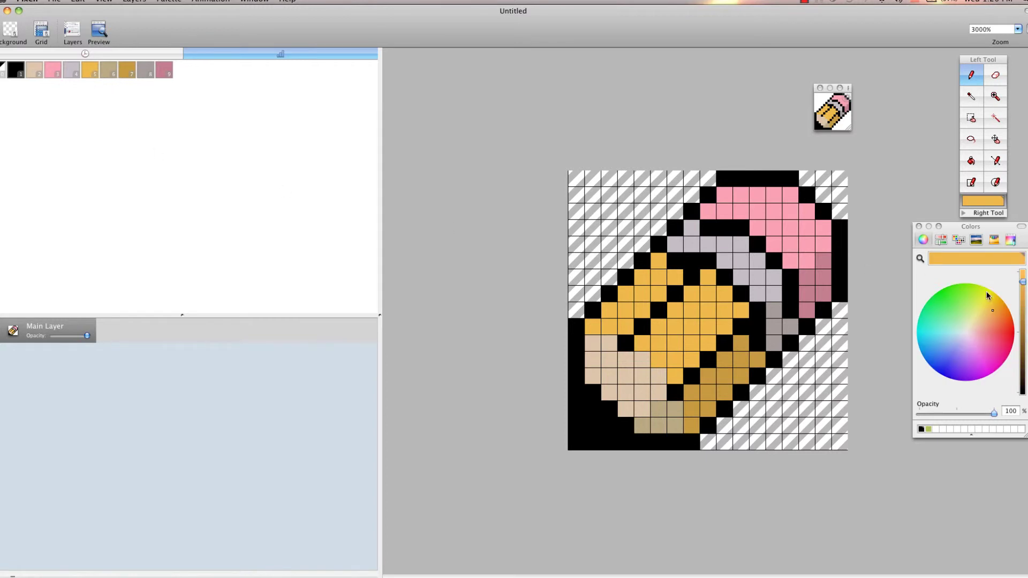
left_click_drag(1022, 284, 1022, 272)
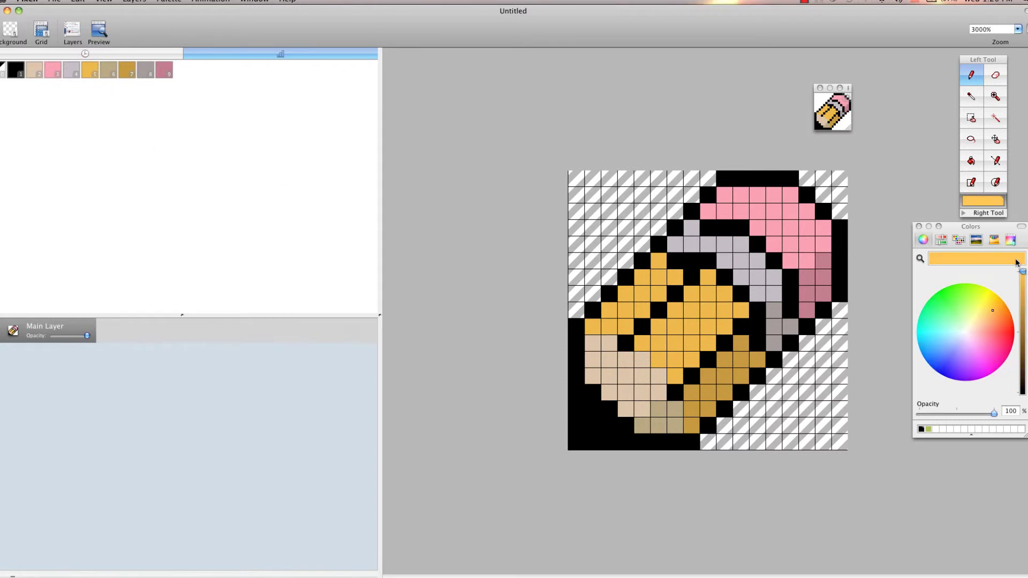
mouse_move(598, 328)
left_mouse_down()
mouse_move(620, 324)
mouse_move(623, 312)
mouse_move(612, 314)
mouse_move(639, 310)
mouse_move(640, 297)
mouse_move(627, 299)
mouse_move(656, 293)
mouse_move(657, 280)
mouse_move(643, 280)
mouse_move(670, 280)
left_mouse_up()
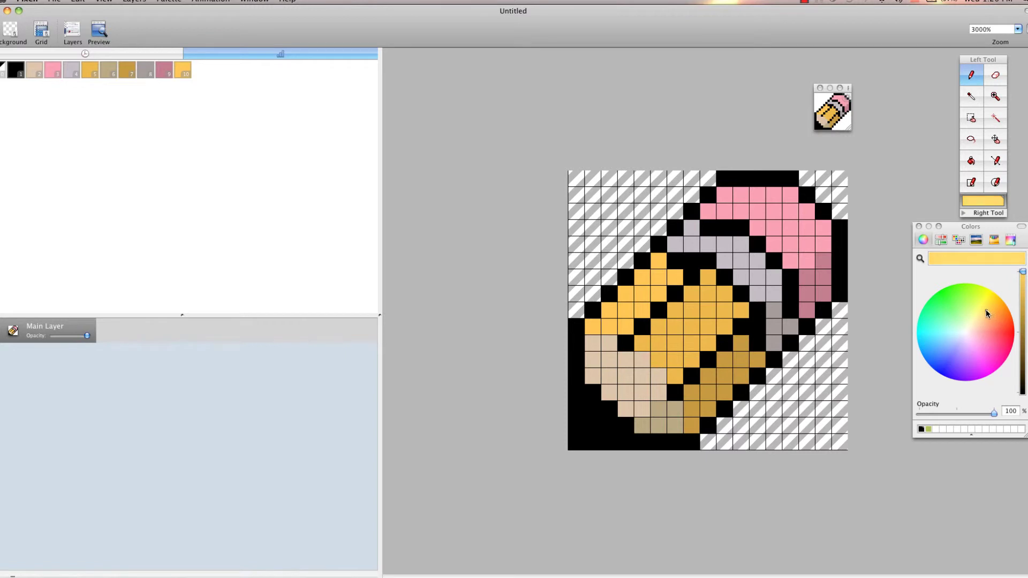
mouse_move(600, 328)
left_mouse_down()
mouse_move(622, 327)
mouse_move(618, 313)
mouse_move(643, 302)
mouse_move(631, 298)
mouse_move(657, 296)
mouse_move(659, 280)
mouse_move(645, 281)
mouse_move(671, 279)
mouse_move(658, 261)
left_mouse_up()
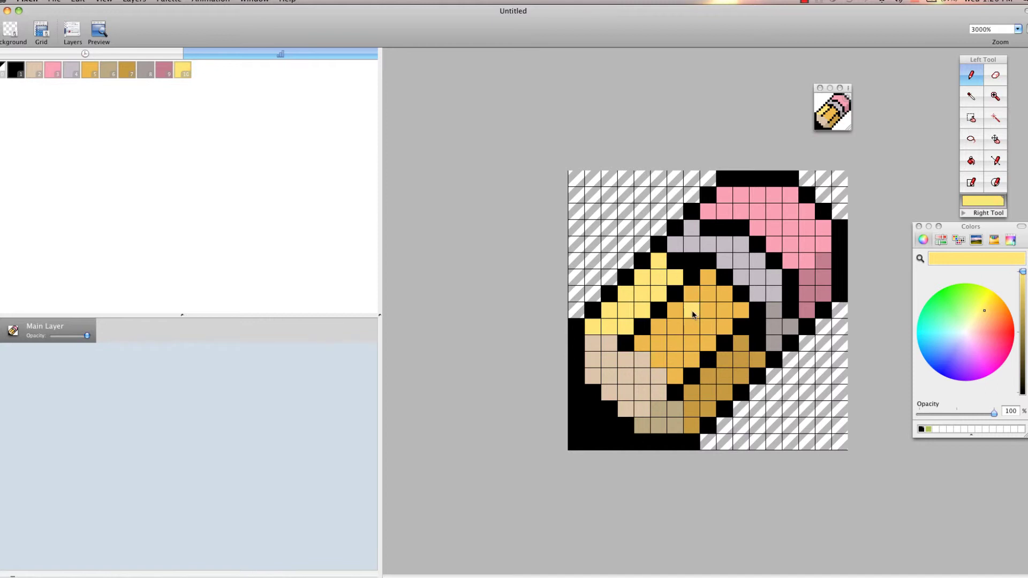
left_click(742, 298)
- Mix a slightly richer yellow and repaint the pencil body's uppermost diagonal stripe with it as a highlight
mouse_move(1022, 273)
left_mouse_down()
mouse_move(1021, 283)
mouse_move(1022, 272)
left_mouse_up()
left_click(988, 309)
left_click(615, 316)
left_click(598, 329)
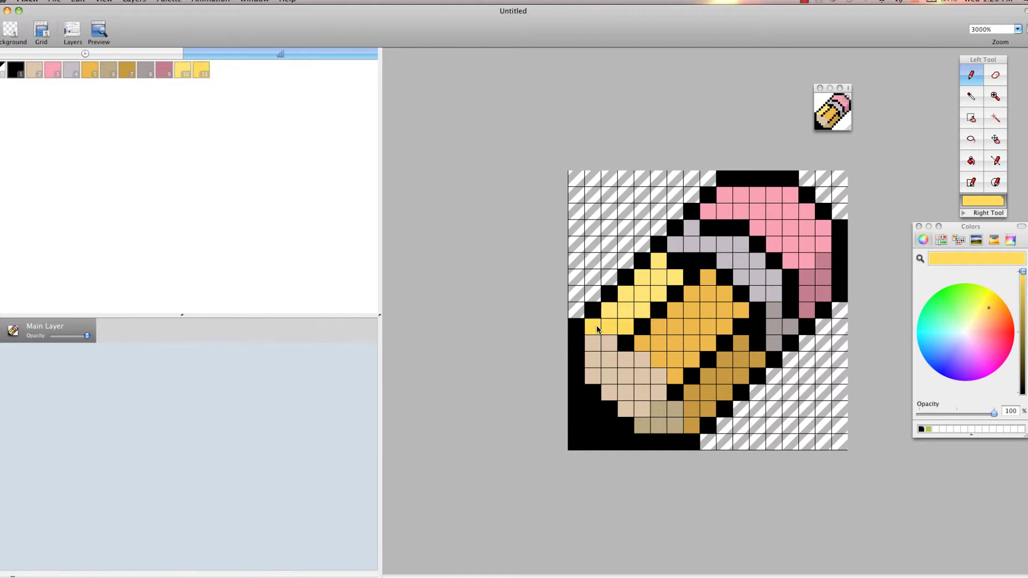
left_click(641, 297)
left_click(658, 293)
left_click(639, 285)
left_click(663, 279)
left_click(676, 276)
left_click(659, 261)
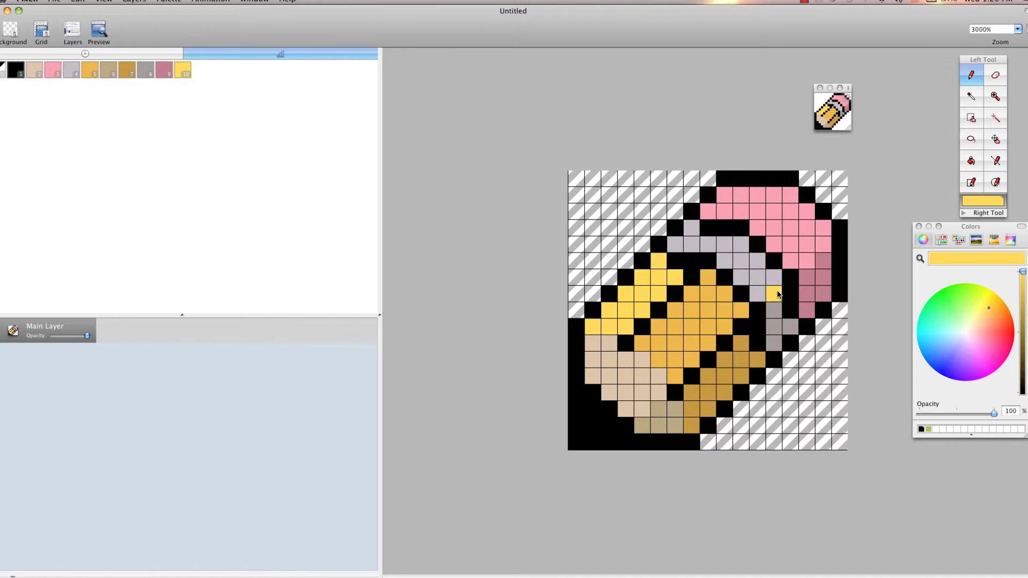
left_click(757, 279)
key("super+z")
- Lighten the wood's tan to a pale cream and highlight five pixels at the upper end of the wood section
left_click(34, 73)
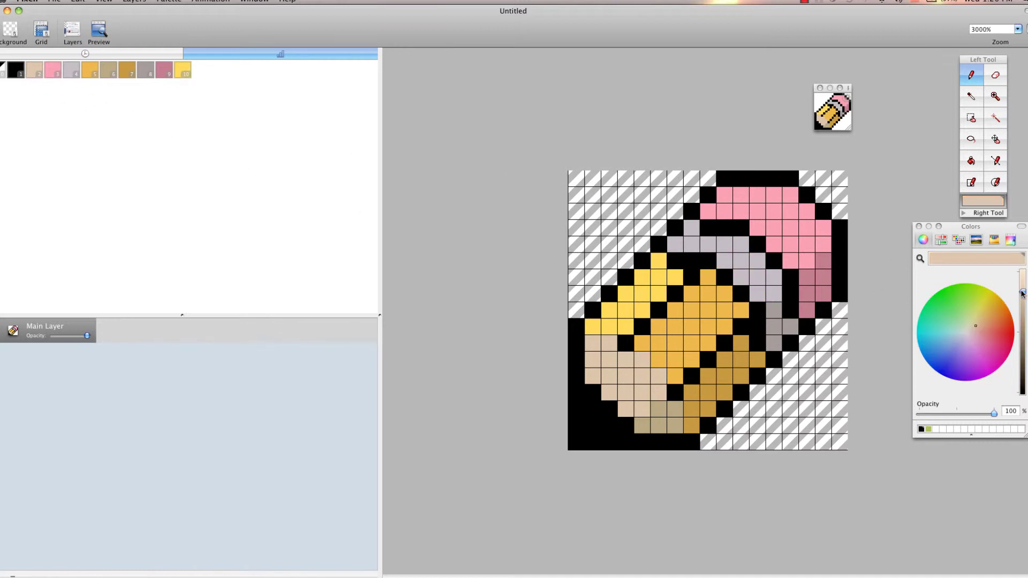
left_click_drag(1022, 291, 1023, 271)
left_click(592, 343)
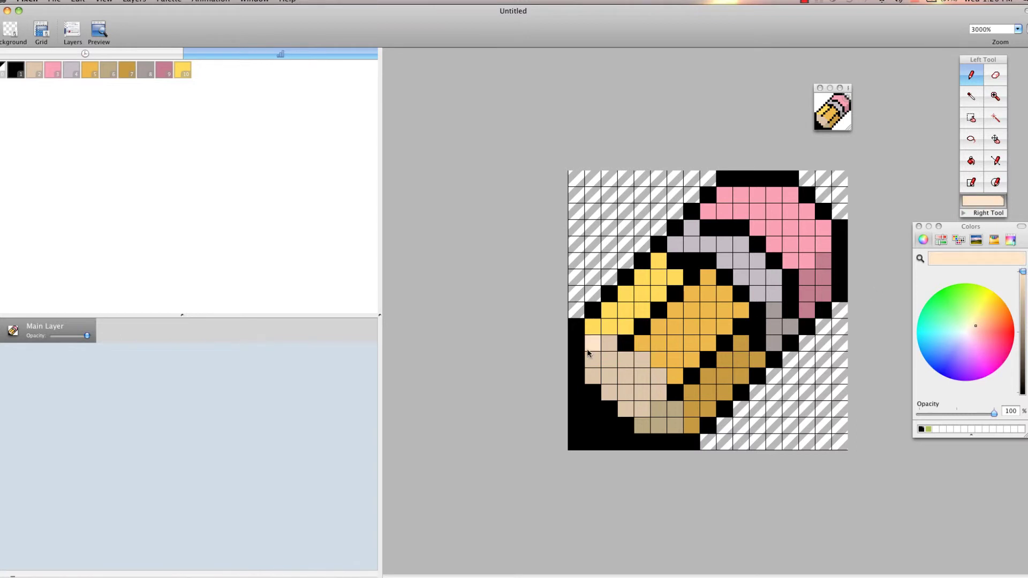
mouse_move(593, 360)
left_mouse_down()
mouse_move(589, 374)
mouse_move(609, 346)
left_mouse_up()
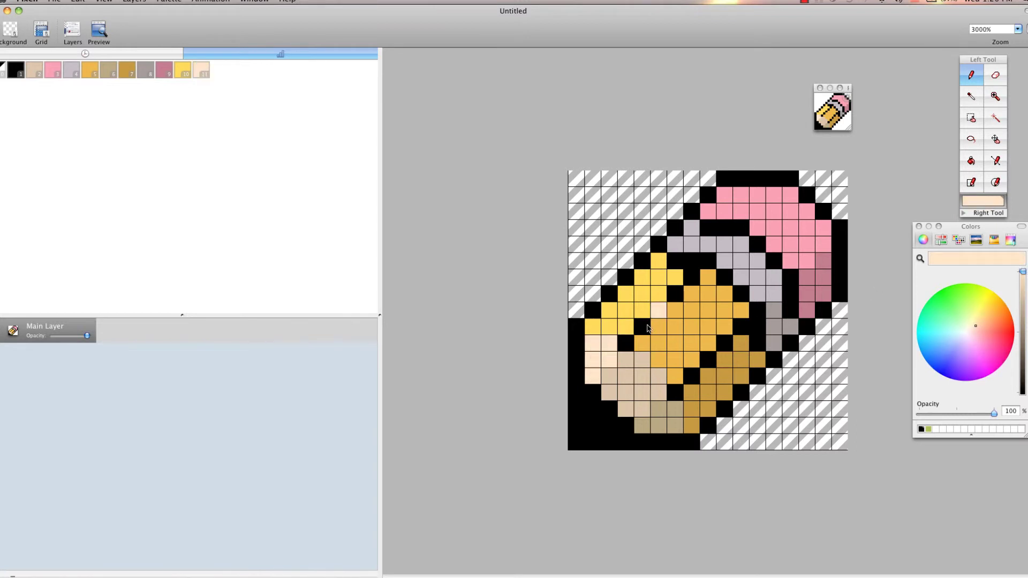
left_click(820, 250)
key("super+z")
key("super+z")
- Mix a neutral medium grey and paint a vertical three-pixel highlight on the black lead tip
left_click(968, 325)
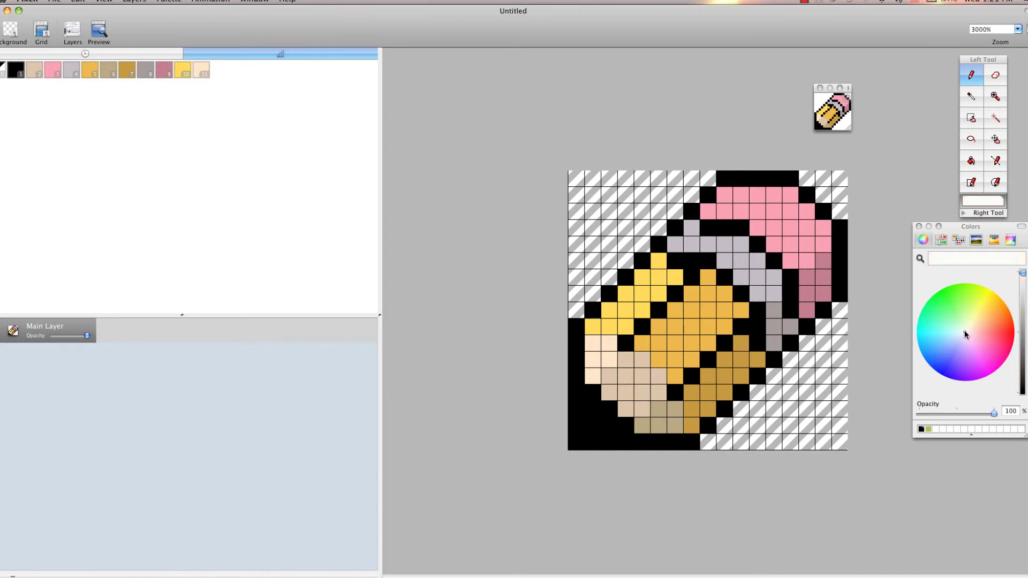
left_click_drag(1022, 274, 1021, 343)
left_click(590, 397)
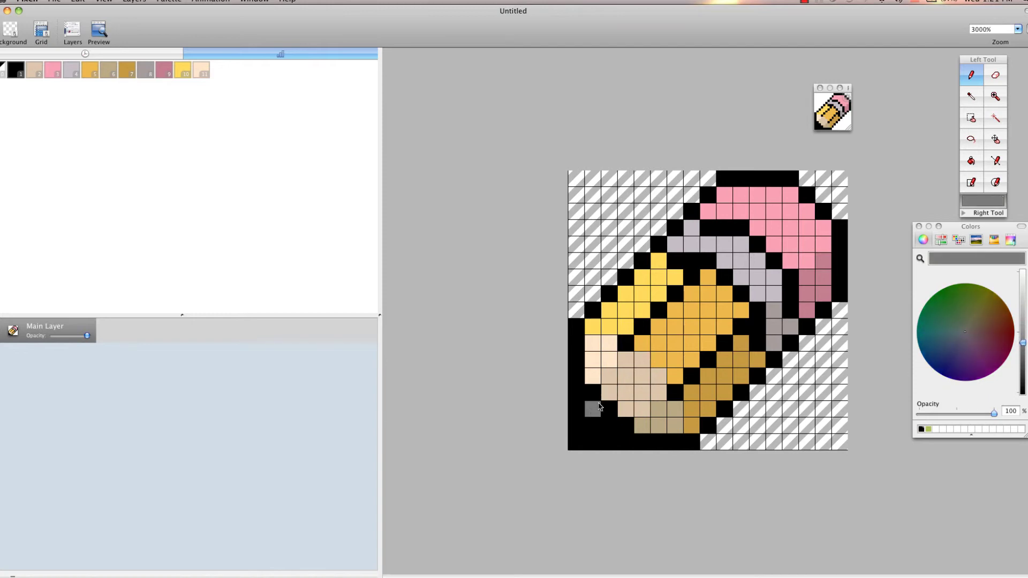
left_click(589, 413)
left_click(589, 423)
left_click(615, 260)
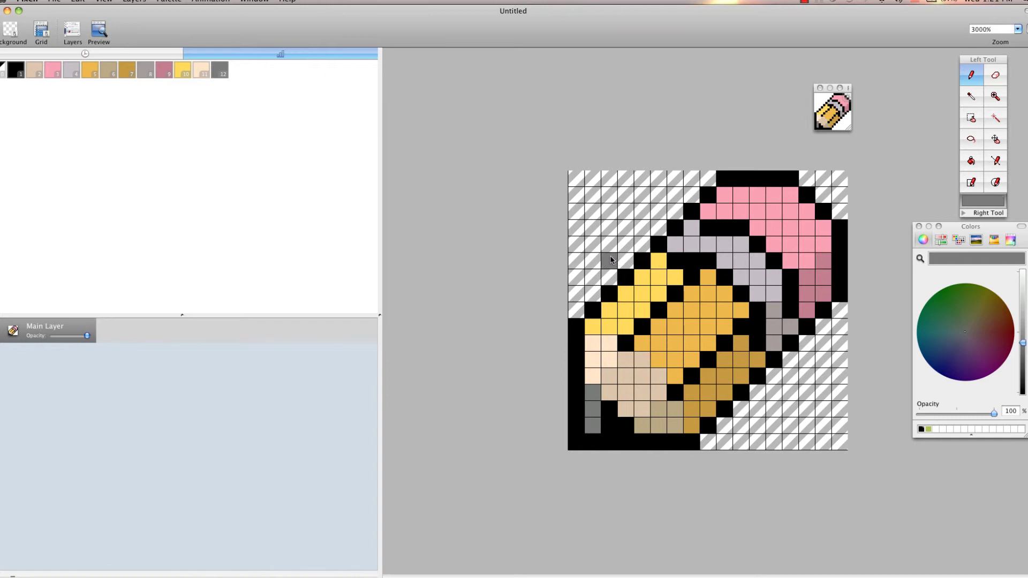
key("super+z")
- Mix a paler version of the eraser's pink and paint a two-by-two-pixel highlight near the eraser's upper edge
mouse_move(1024, 341)
left_mouse_down()
mouse_move(1024, 326)
mouse_move(972, 345)
mouse_move(970, 336)
mouse_move(978, 345)
left_mouse_up()
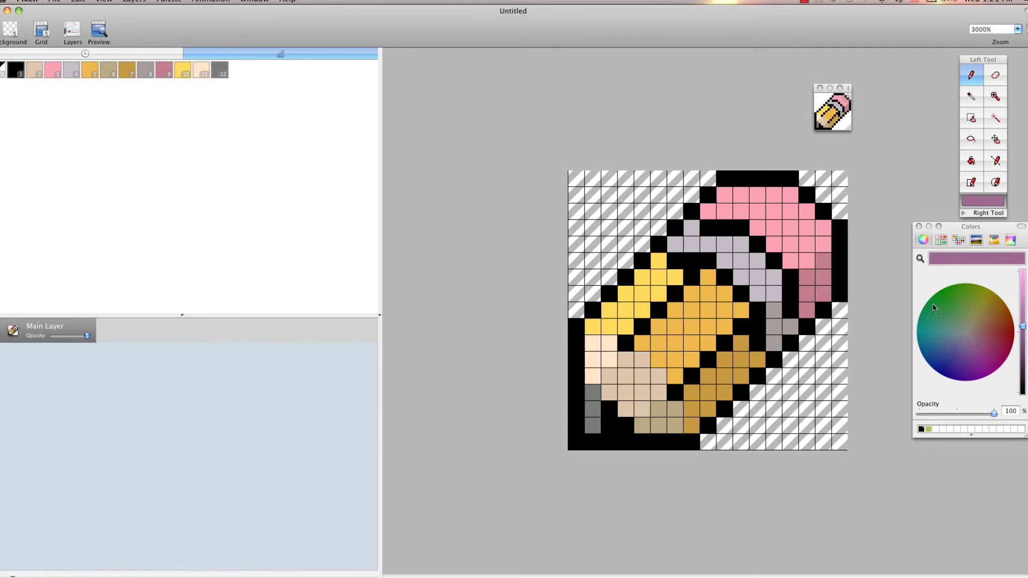
left_click(49, 71)
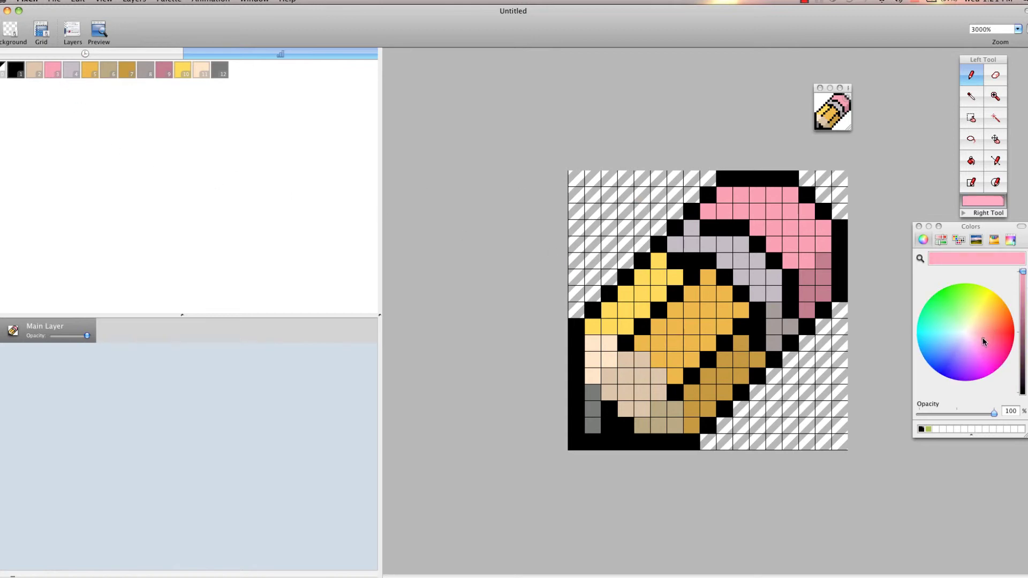
left_click(977, 339)
left_click(741, 195)
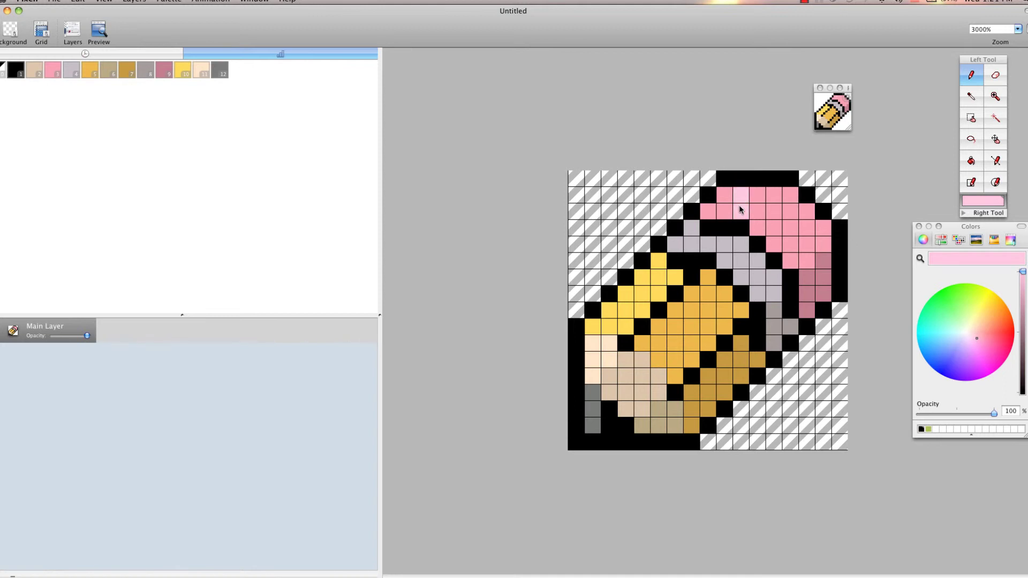
left_click(741, 210)
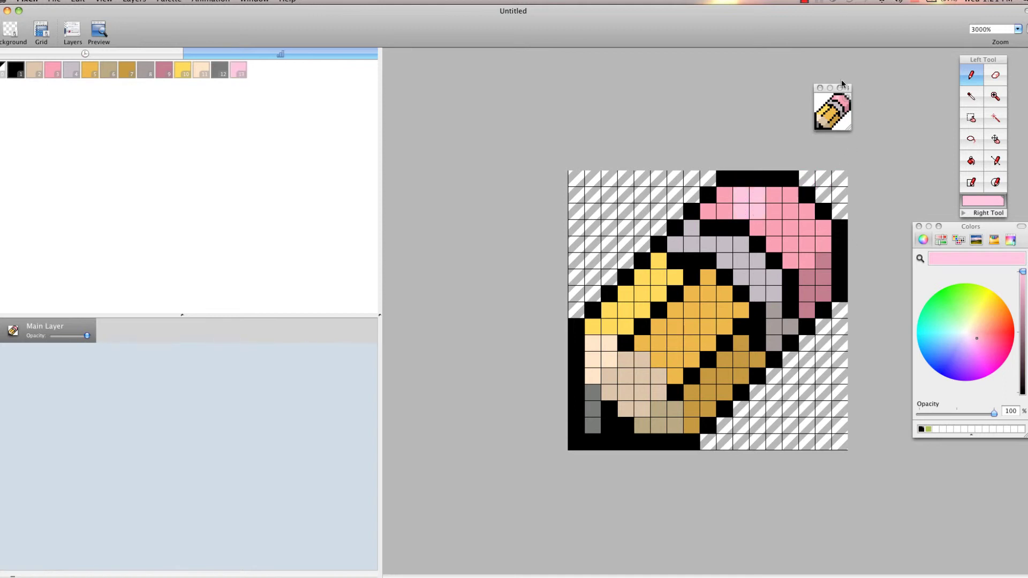
mouse_move(849, 128)
left_mouse_down()
mouse_move(904, 207)
mouse_move(834, 137)
left_mouse_up()
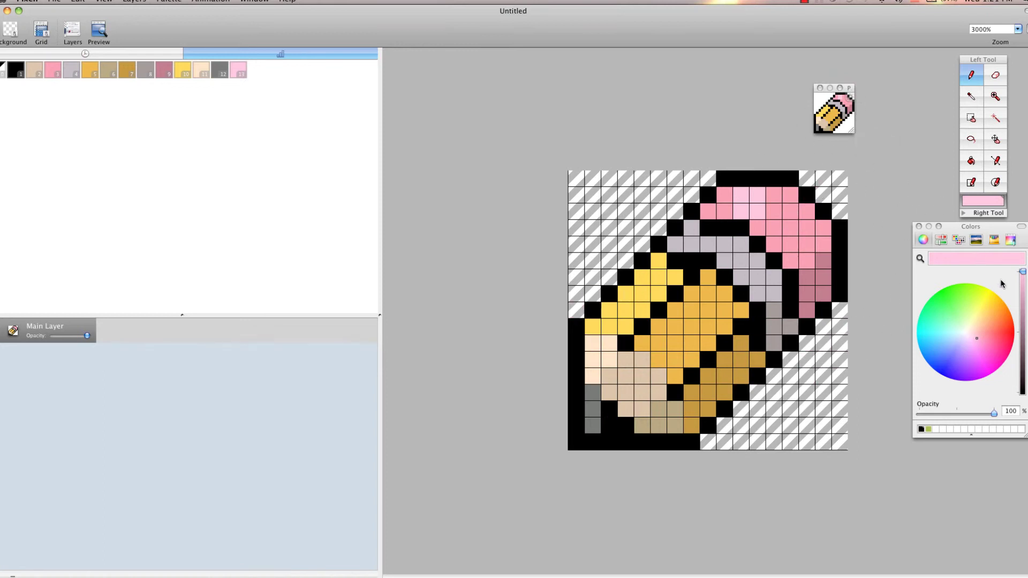
- Darken the pale pink to a muted mauve and recolour the black outer outline around the eraser with it
left_click_drag(1023, 272, 1023, 325)
left_click(695, 213)
left_click(725, 179)
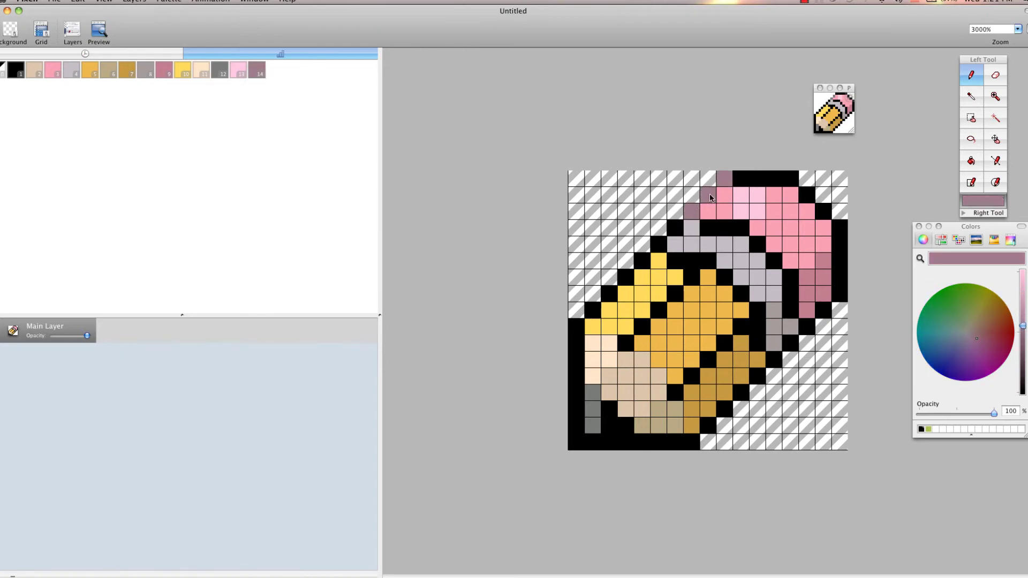
left_click(806, 199)
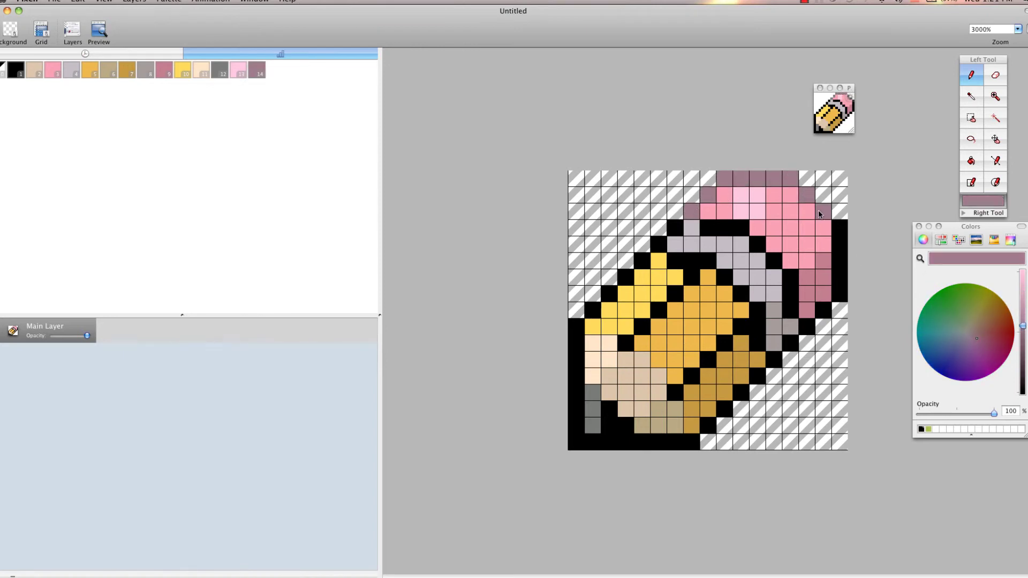
left_click(821, 313)
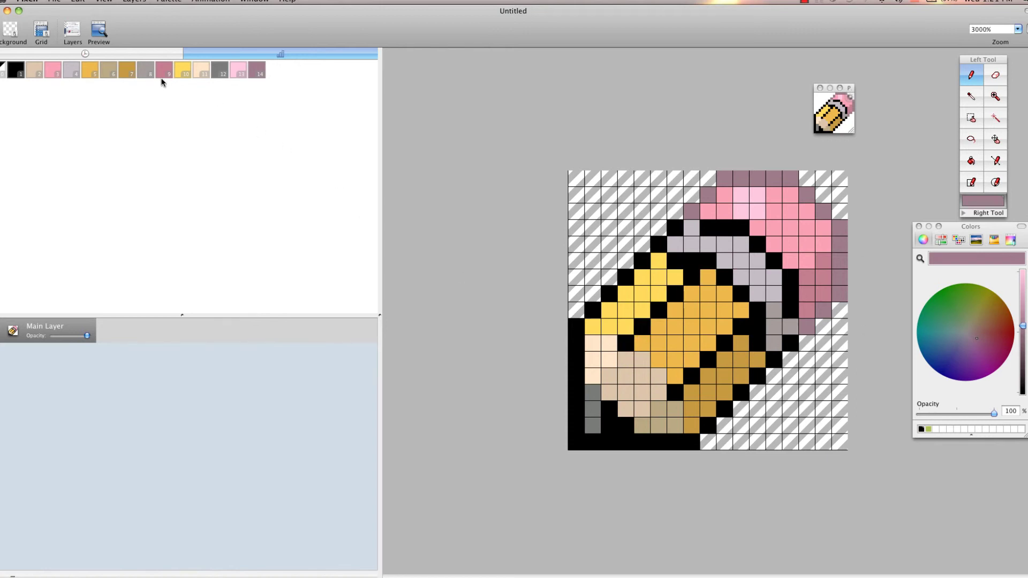
- Increase the saturation of the body's orange-yellow and recolour the two black dividing lines inside the pencil body with the resulting orange
left_click(94, 73)
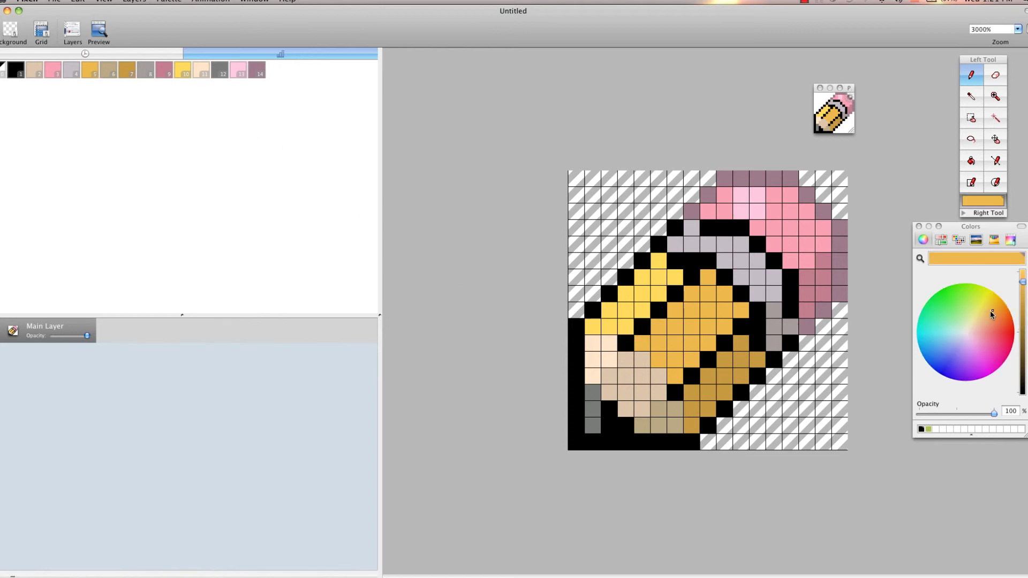
left_click_drag(993, 315, 1005, 307)
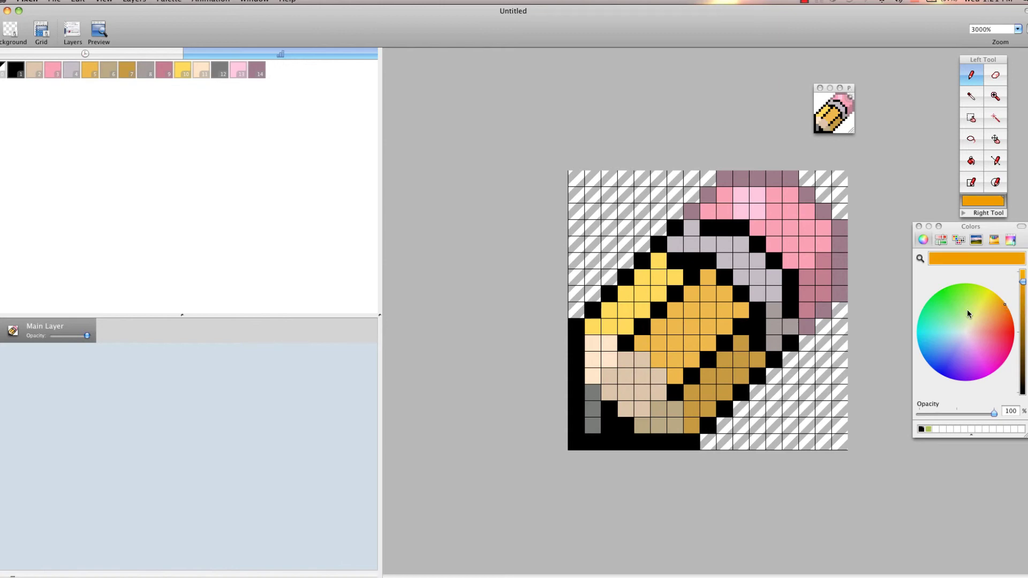
left_click_drag(625, 343, 655, 312)
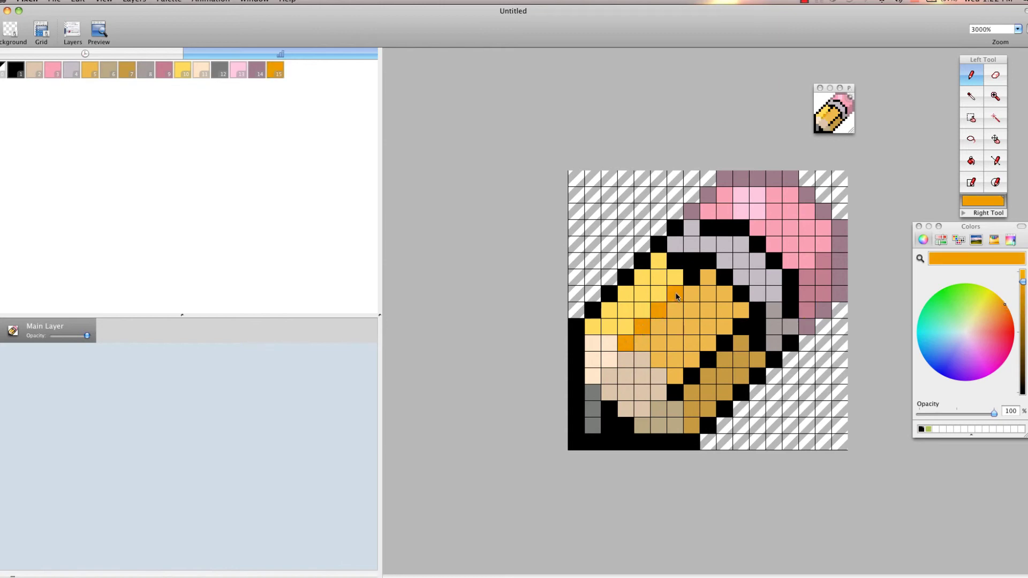
left_click_drag(675, 392, 689, 377)
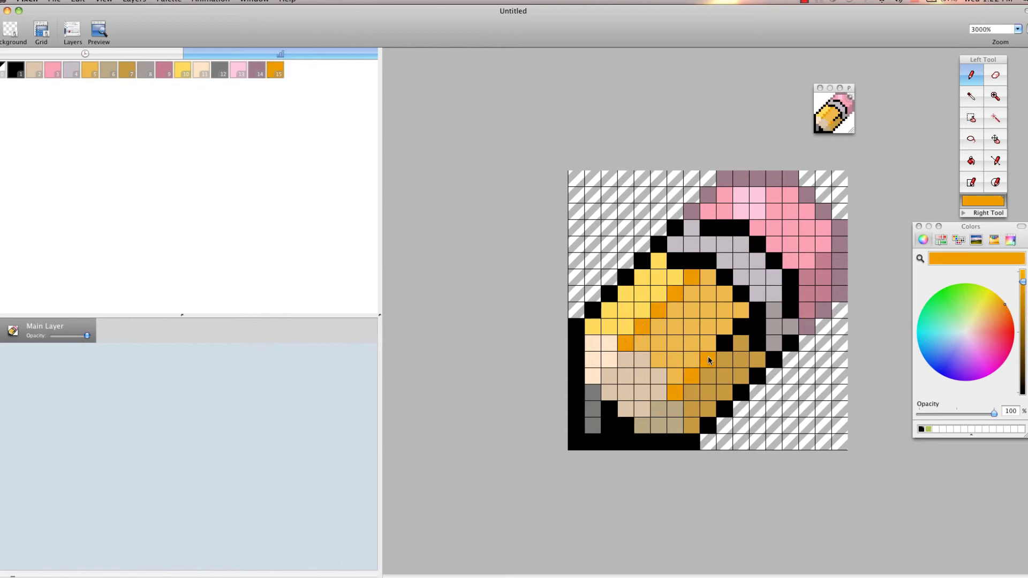
left_click(806, 244)
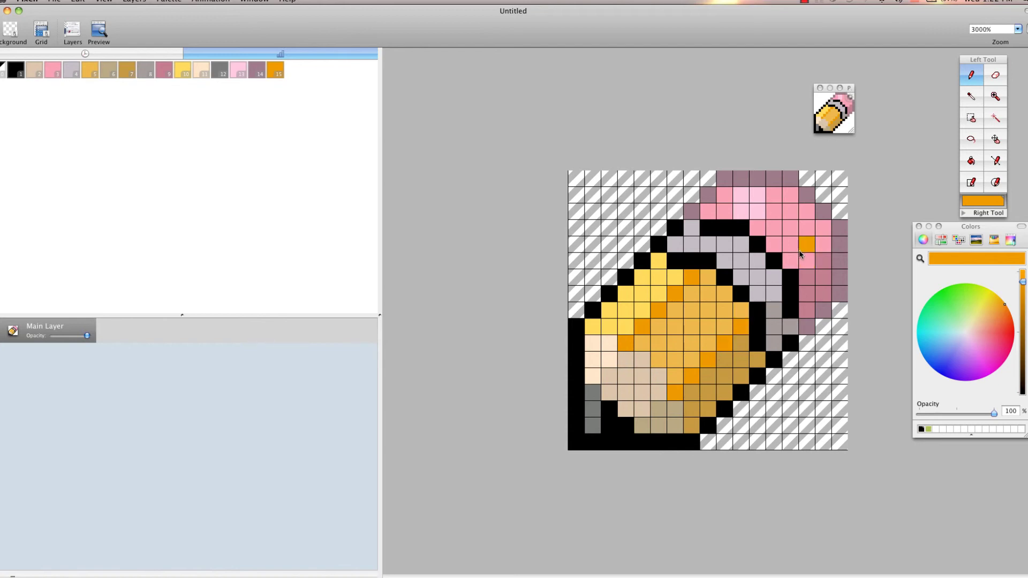
key("super+z")
- Darken the orange to a brownish tone and repaint both dividing lines inside the pencil body with it
mouse_move(1022, 288)
left_mouse_down()
mouse_move(1023, 273)
mouse_move(1023, 303)
left_mouse_up()
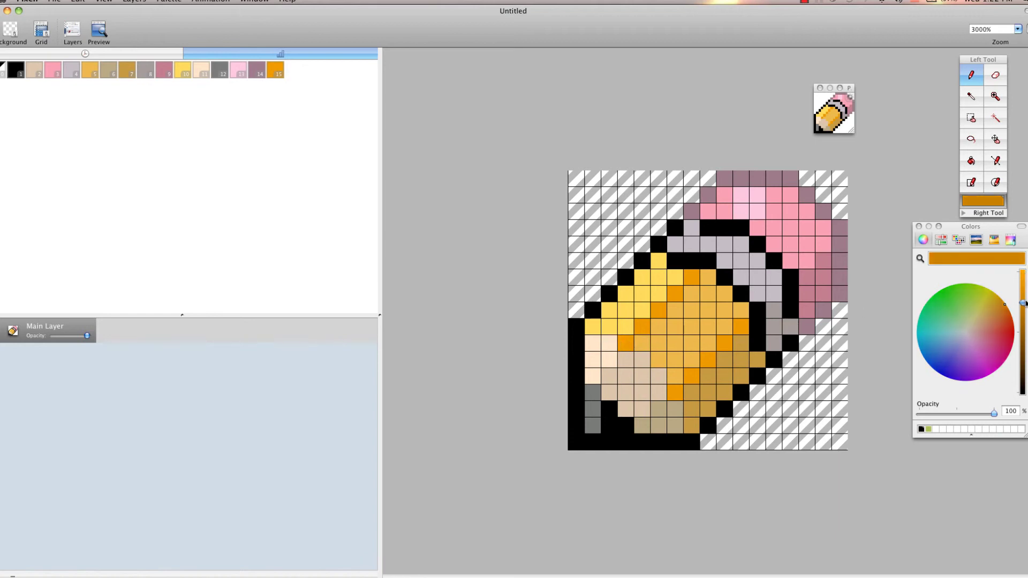
left_click(625, 343)
left_click(643, 328)
left_click(659, 311)
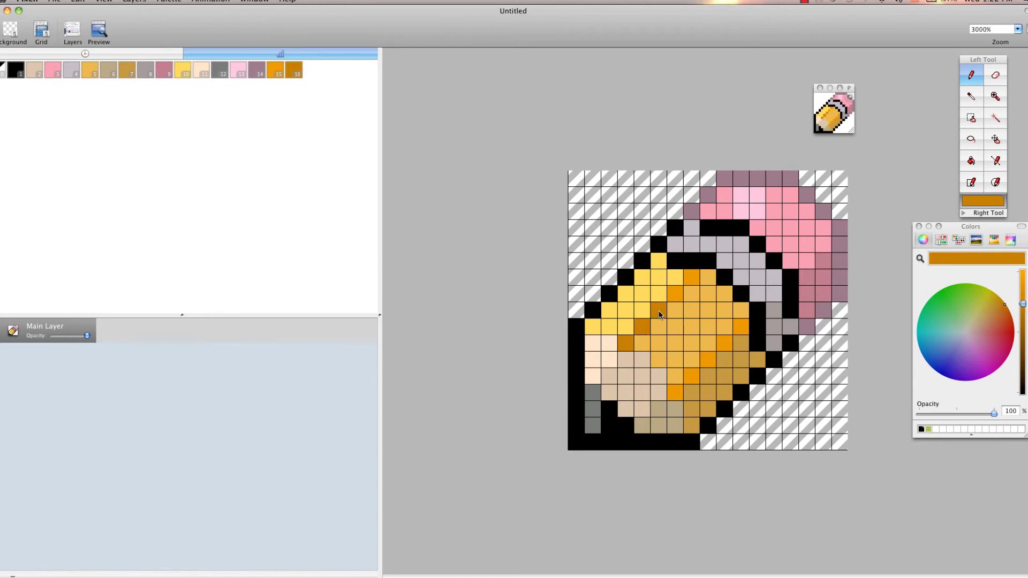
left_click(687, 278)
left_click(676, 392)
left_click(685, 381)
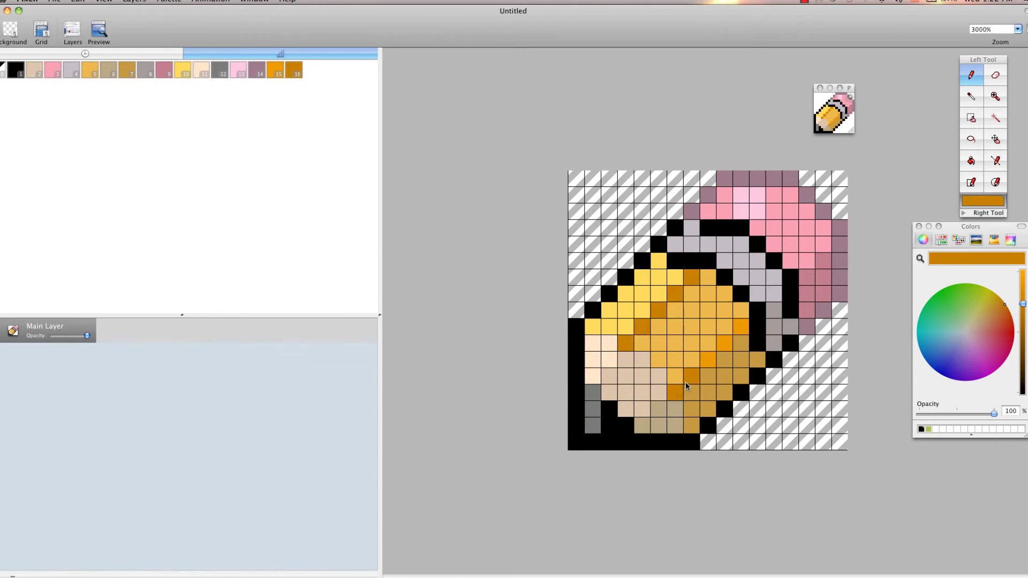
left_click(738, 324)
left_click(762, 262)
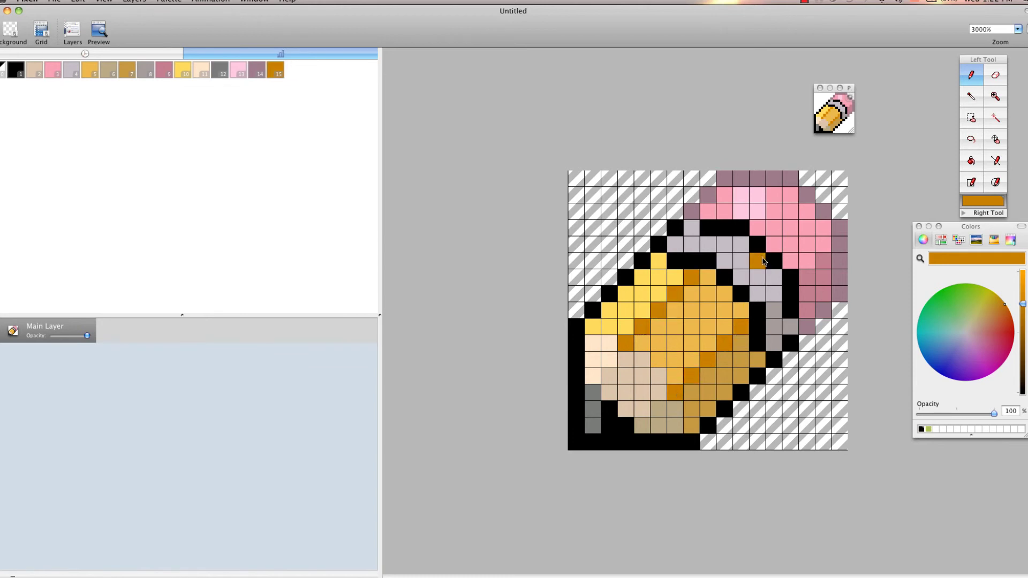
key("super+z")
- Brighten the brownish orange back to a vivid orange and repaint both dividing lines inside the body with it
left_click_drag(1022, 304, 1022, 280)
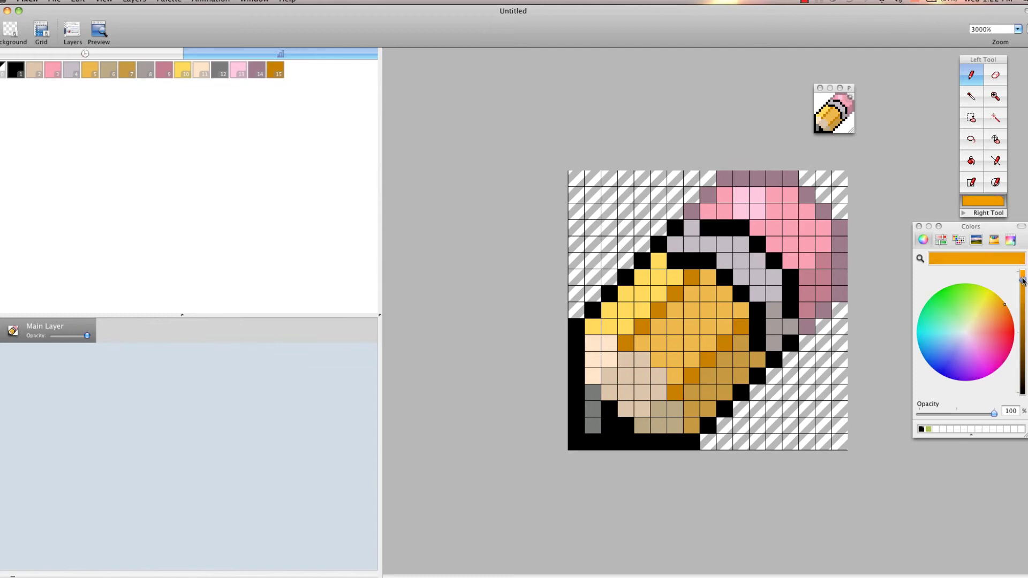
left_click(629, 346)
left_click(656, 315)
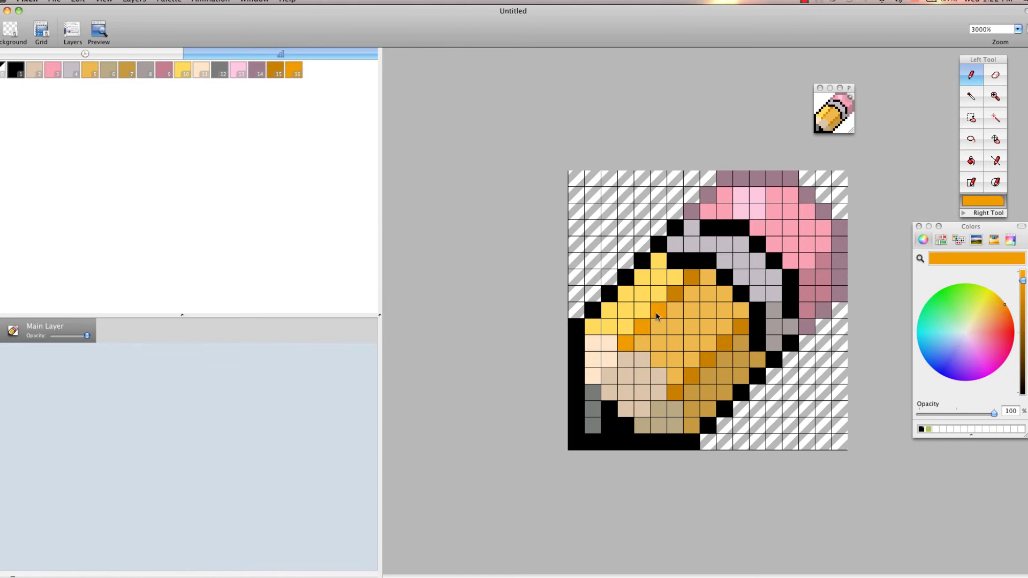
left_click(690, 279)
left_click(695, 408)
left_click(708, 358)
left_click(724, 345)
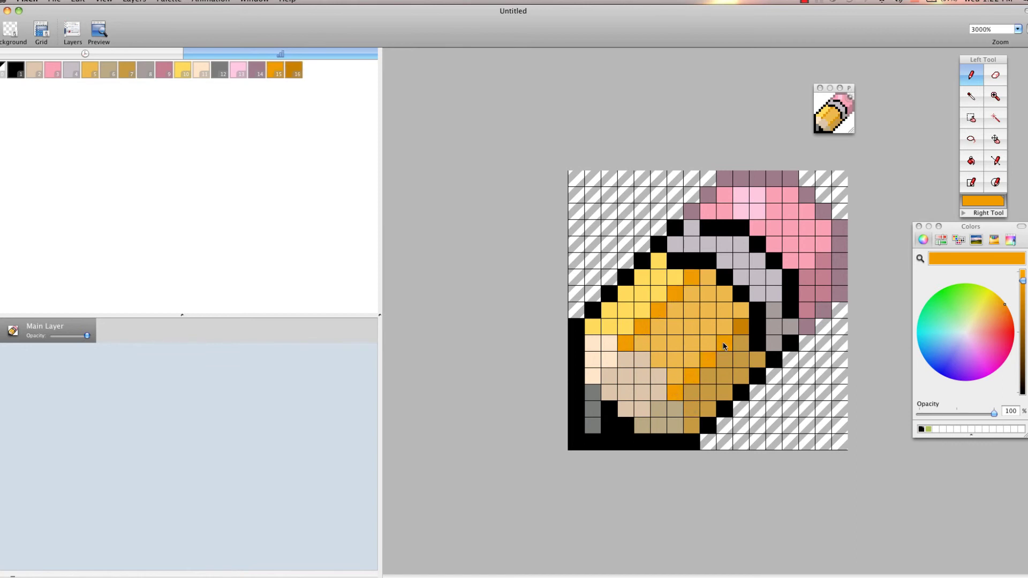
left_click(737, 330)
- Recolour the black outer outline along the lower and upper long edges of the pencil body with the same vivid orange
left_click(656, 444)
key("super+z")
left_click(706, 427)
left_click(718, 411)
left_click(742, 390)
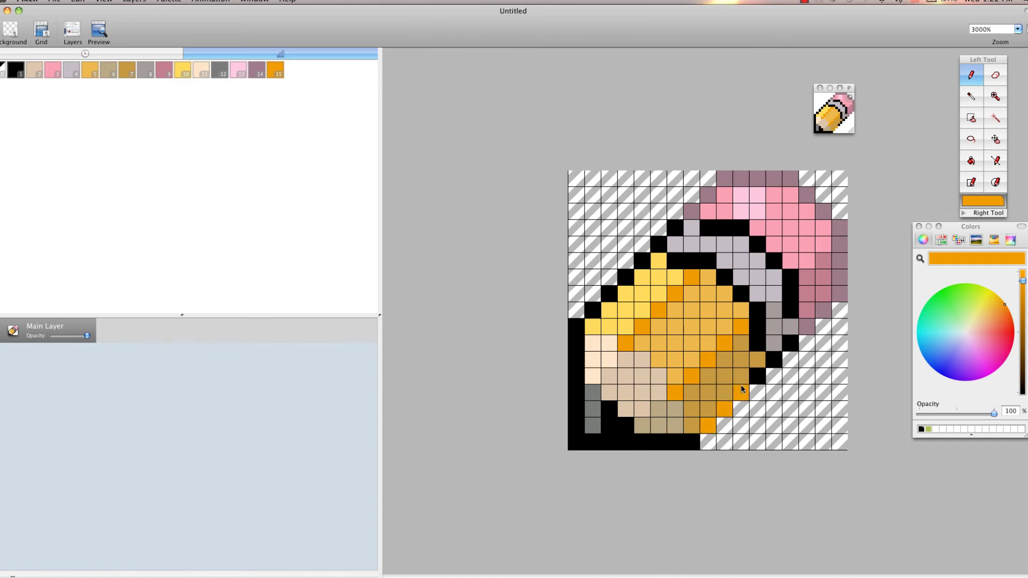
left_click(757, 374)
left_click(592, 311)
left_click(610, 294)
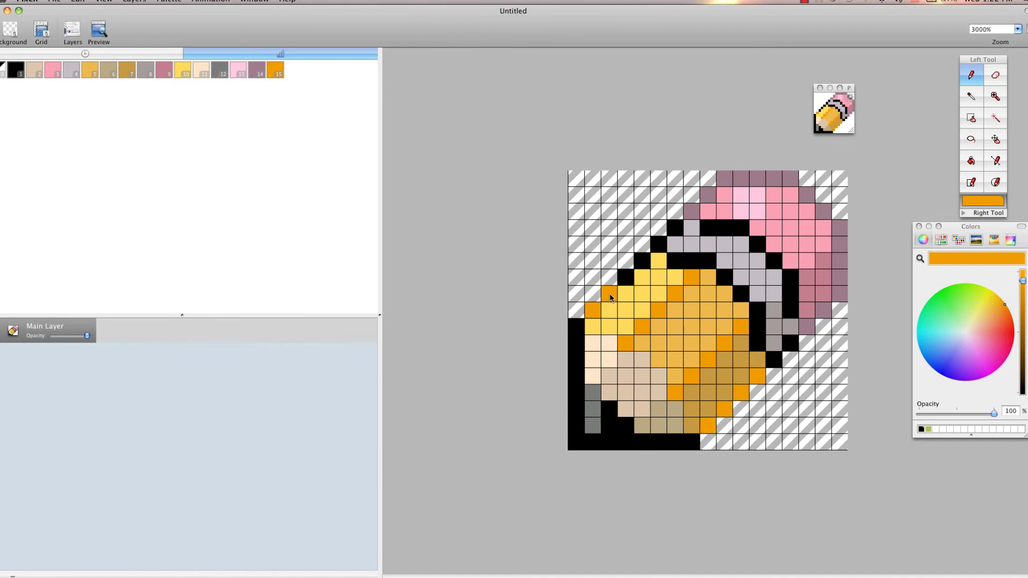
left_click(625, 278)
left_click(642, 263)
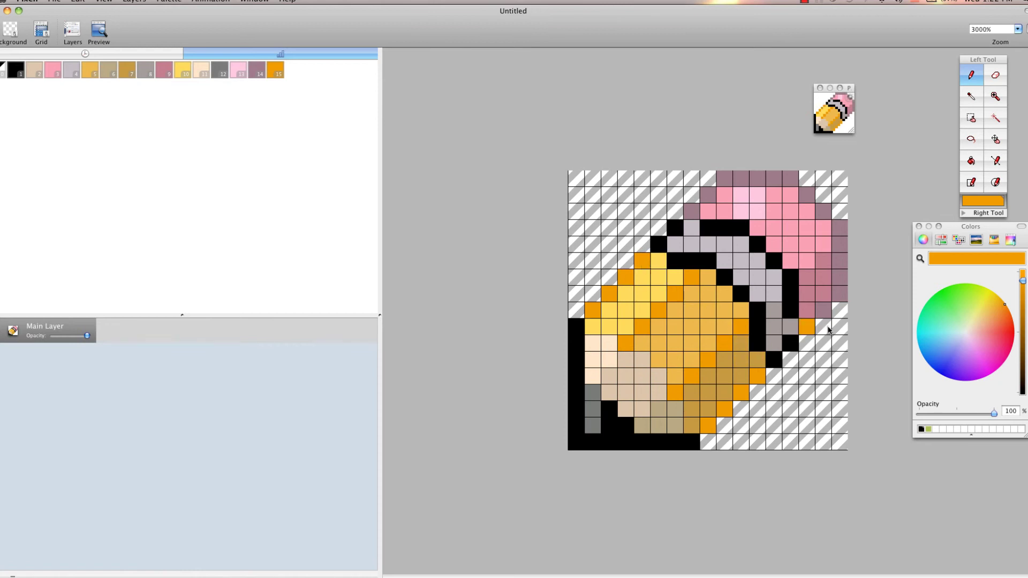
- Mix a dark muted olive-brown and recolour the black outline along both outer edges of the pencil's bare wood with it
left_click_drag(1026, 293, 1022, 340)
left_click(960, 331)
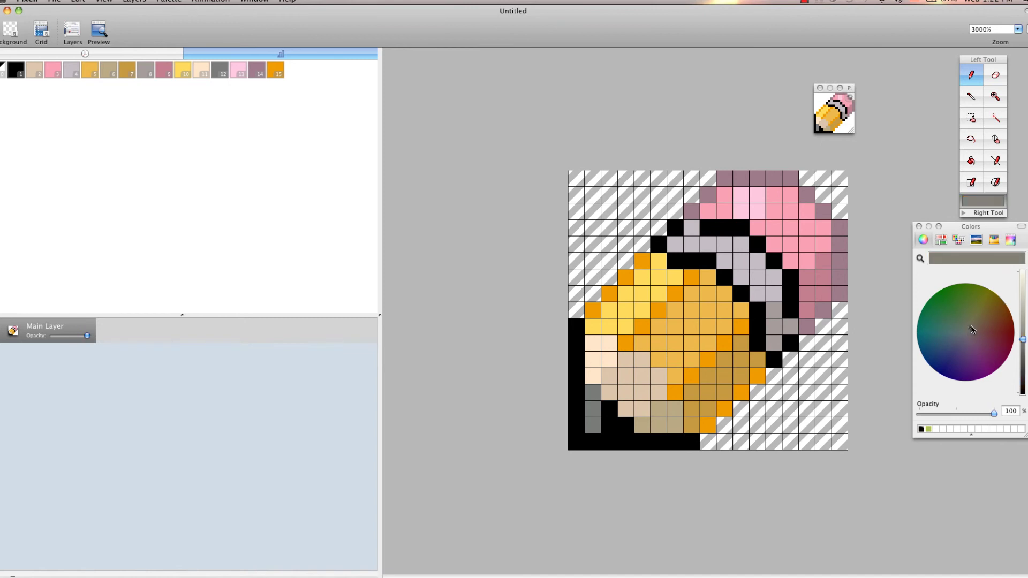
left_click(705, 348)
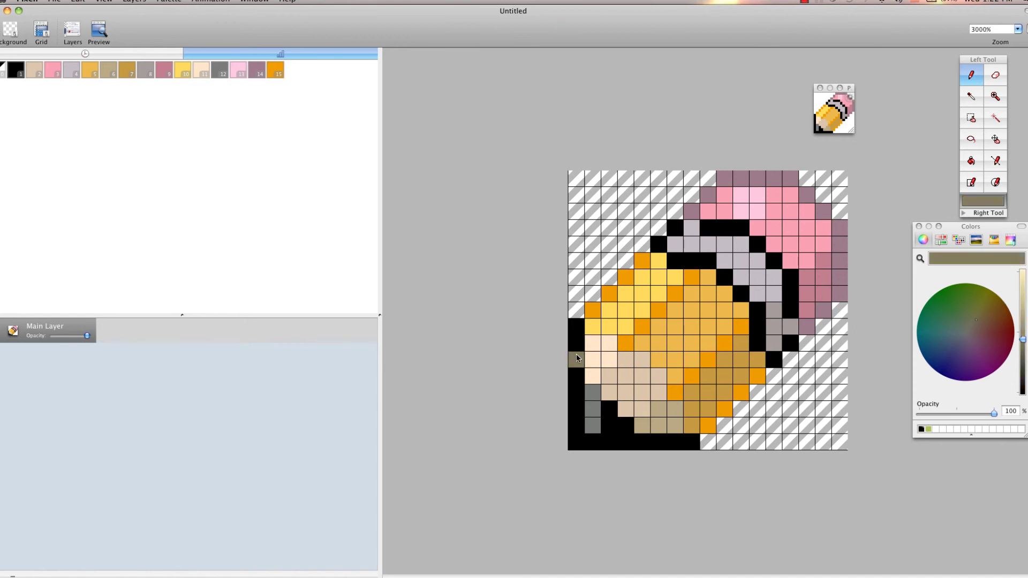
left_click(576, 376)
left_click_drag(675, 443, 642, 442)
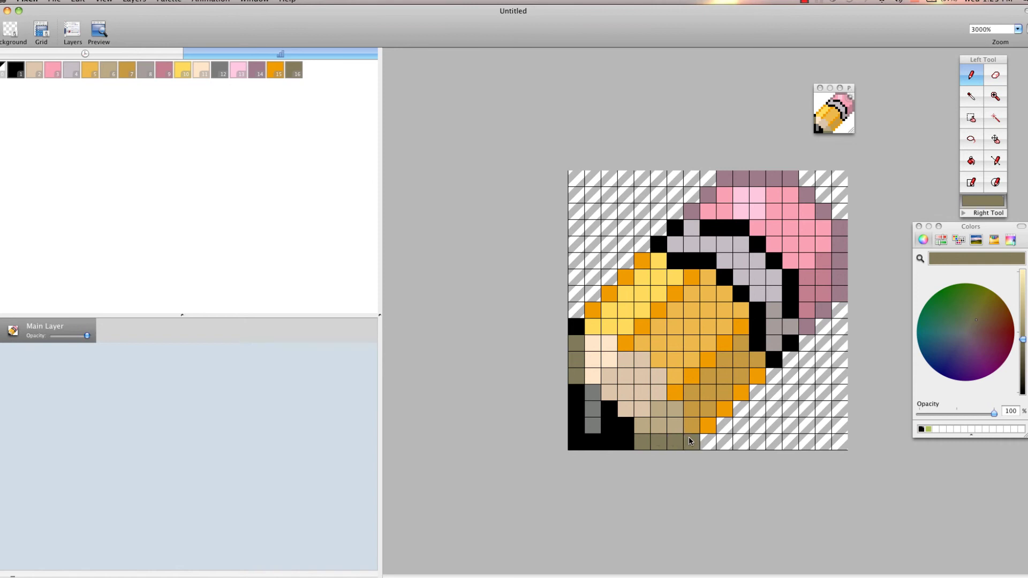
left_click(576, 327)
- Switch the icon preview to actual size
left_click(850, 98)
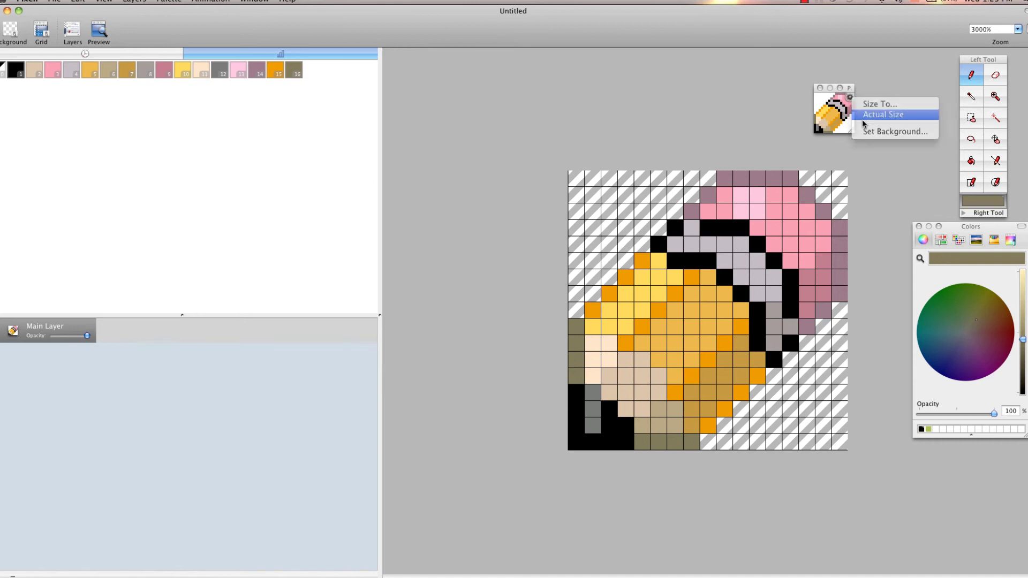
left_click(862, 115)
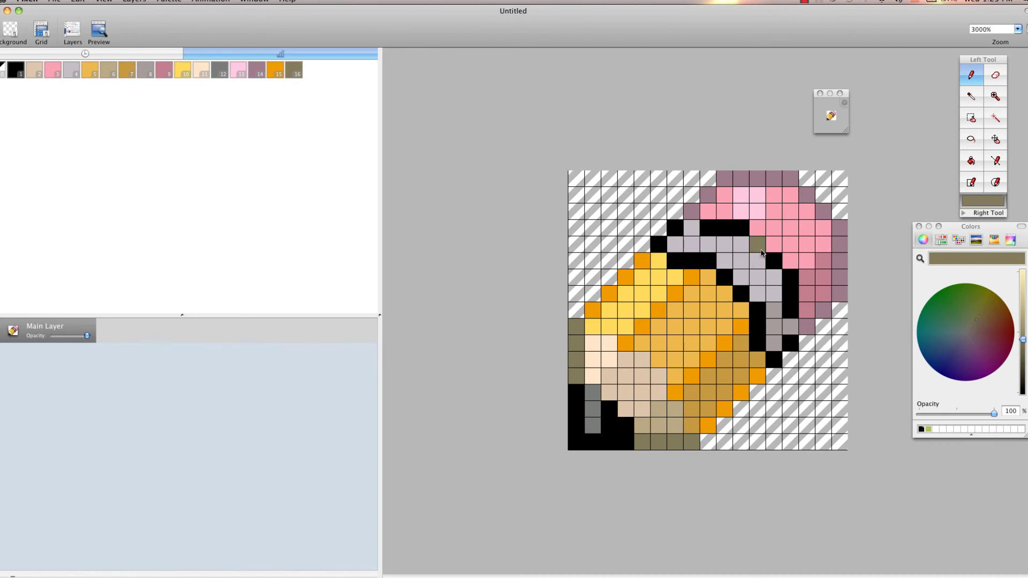
- Mix a near-white grey and paint a three-pixel highlight at the upper-left end of the metal ferrule
left_click(625, 342)
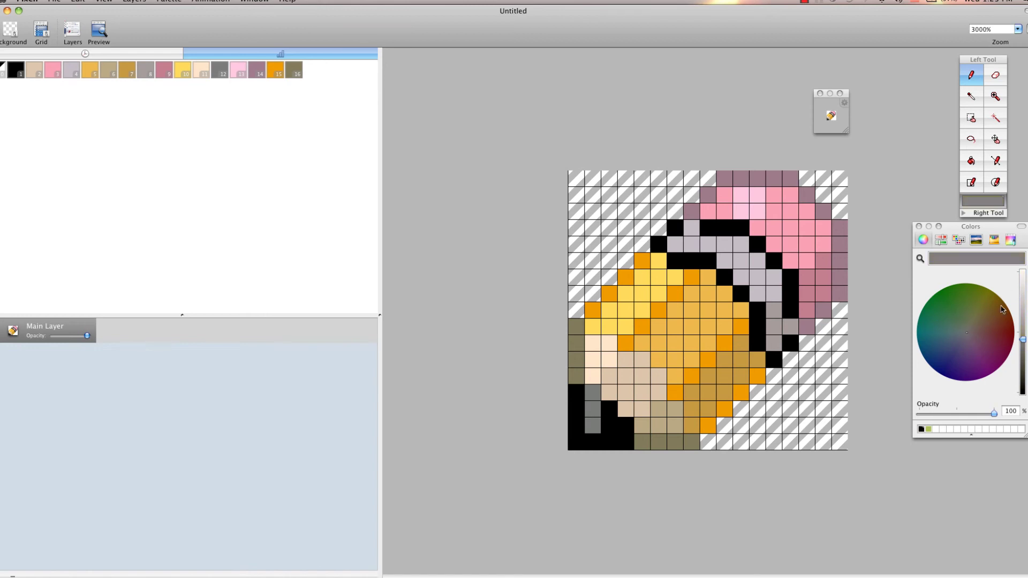
left_click(1022, 272)
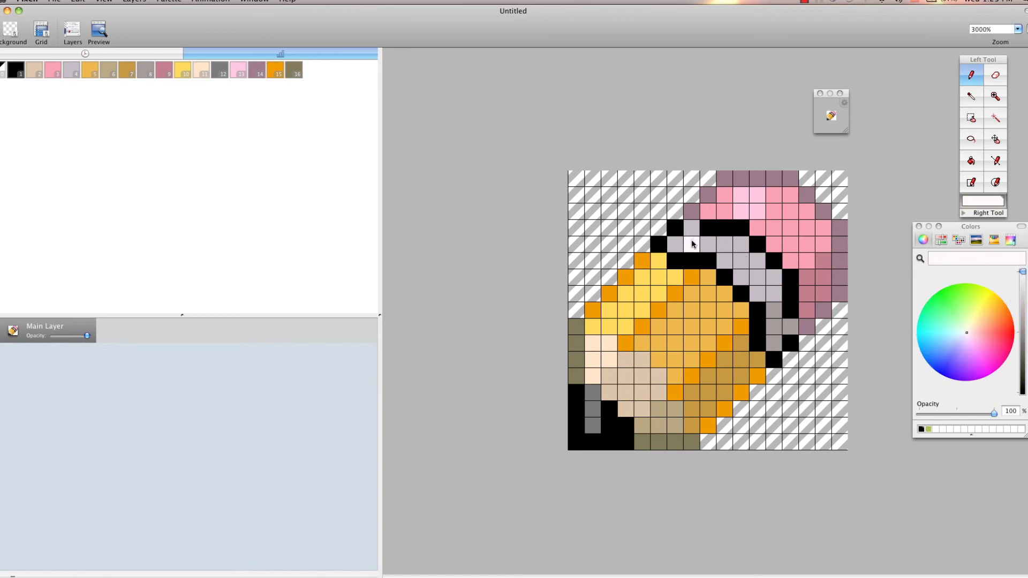
left_click_drag(692, 242, 688, 227)
left_click(675, 244)
- Try single near-white pixels on the pink eraser and its outer edge, undoing each one
left_click(798, 249)
key("super+z")
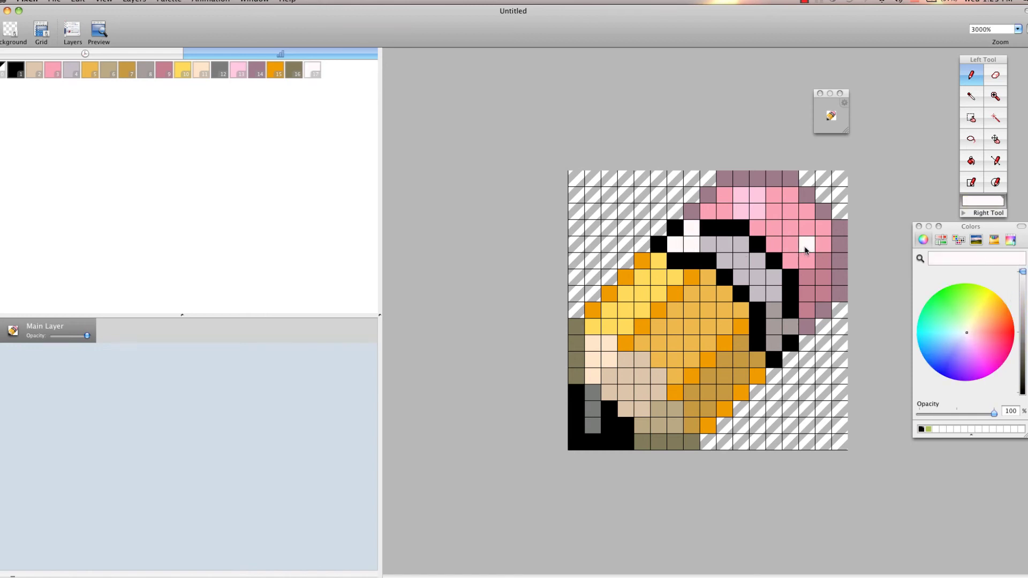
left_click(838, 234)
key("super+z")
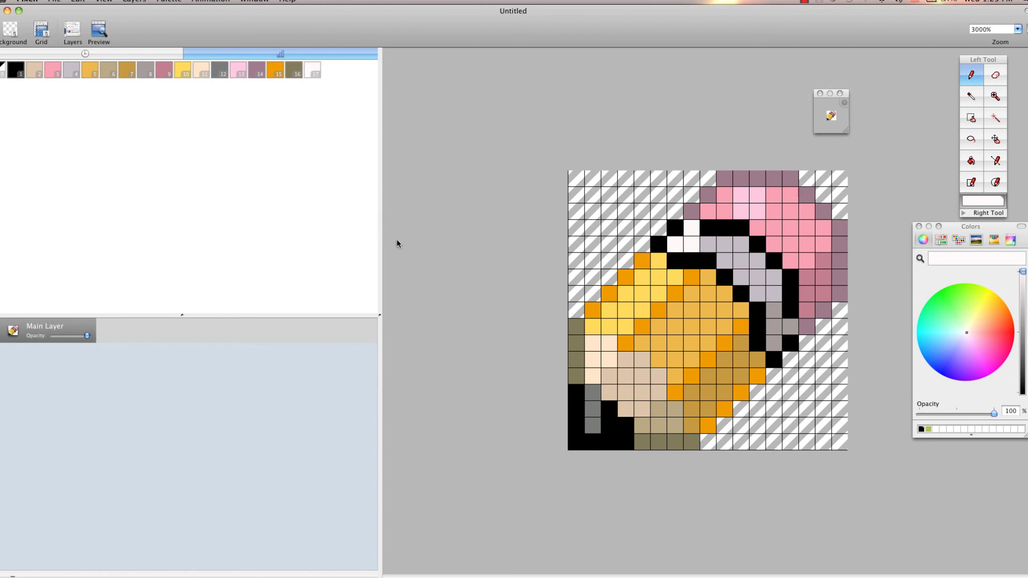